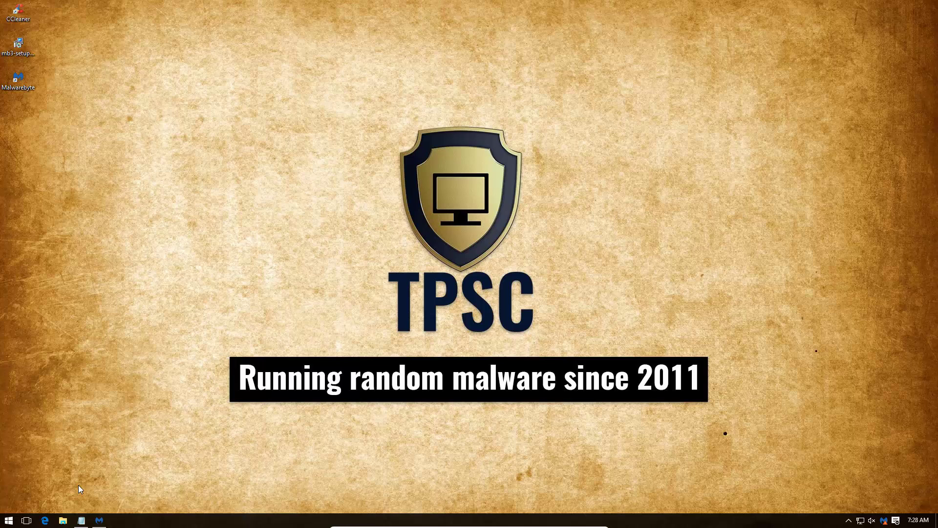
# In Malwarebytes, view Scan, then Settings, checking Protection and Scan Schedule before returning to Protection.
pyautogui.click(100, 520)
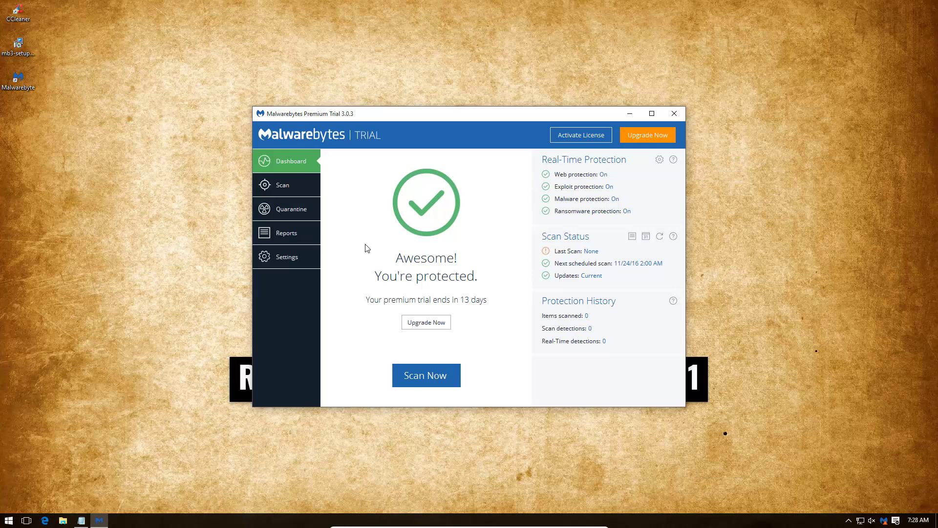
pyautogui.click(290, 191)
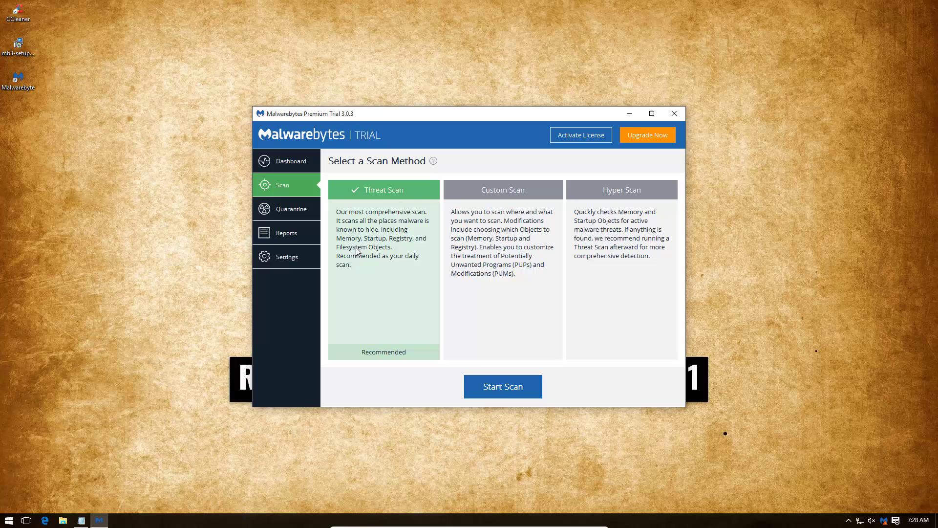
pyautogui.click(279, 256)
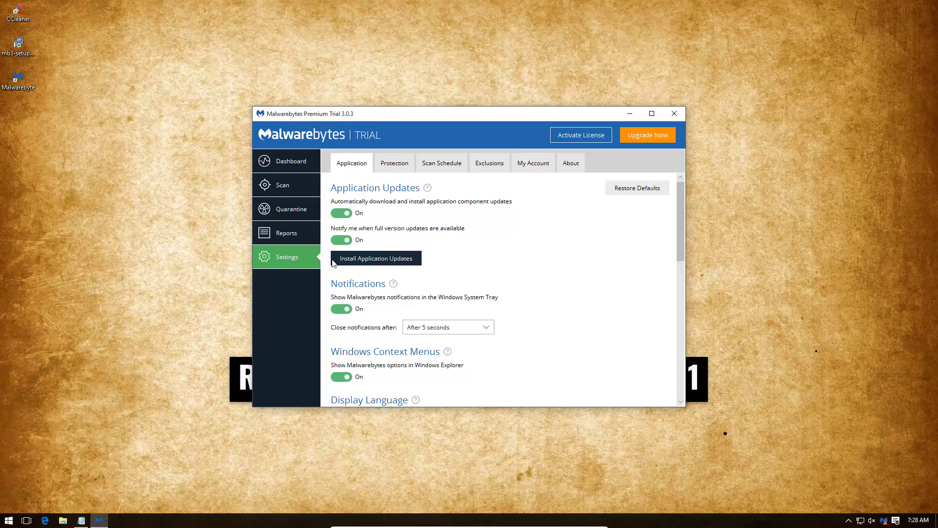
pyautogui.click(390, 161)
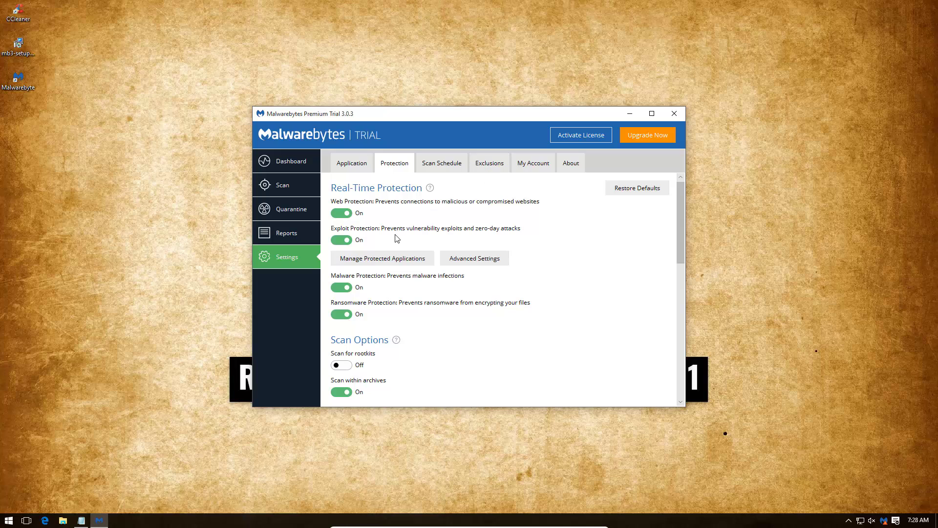
pyautogui.click(442, 164)
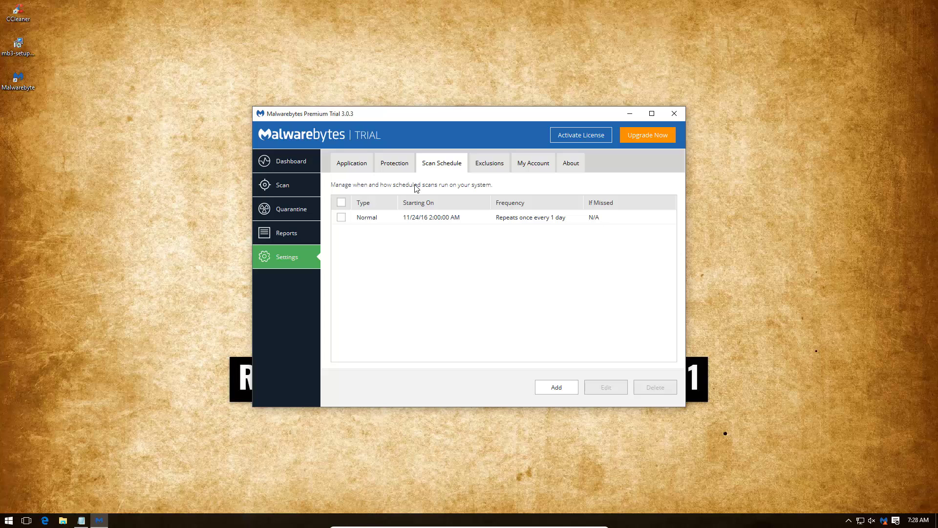
pyautogui.click(402, 168)
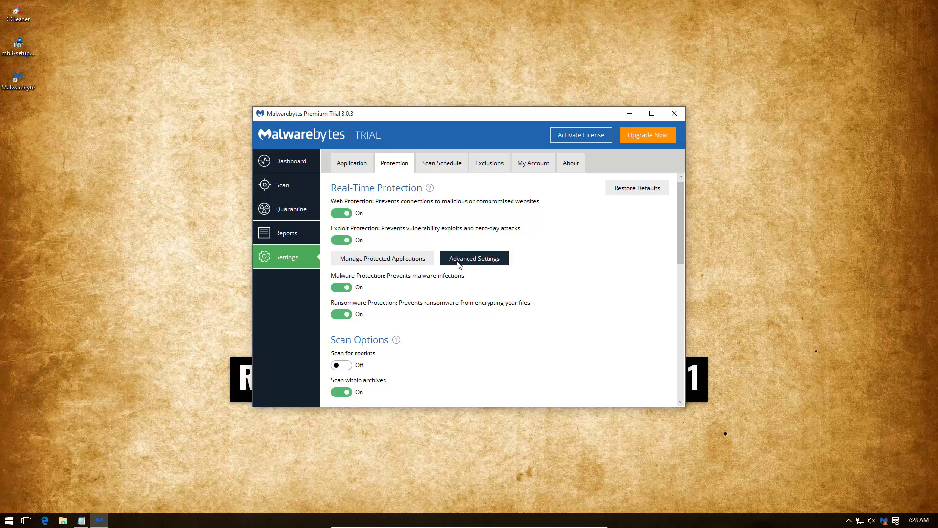
pyautogui.click(458, 261)
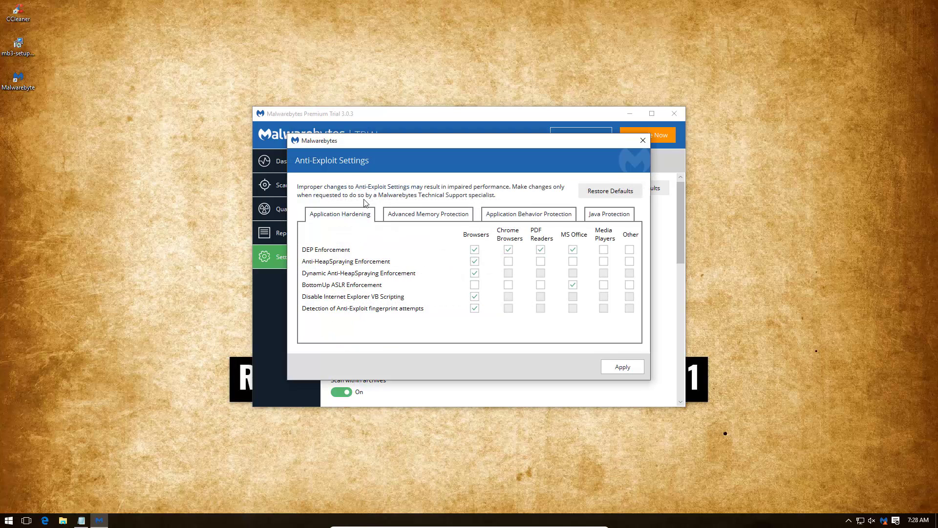
pyautogui.click(404, 218)
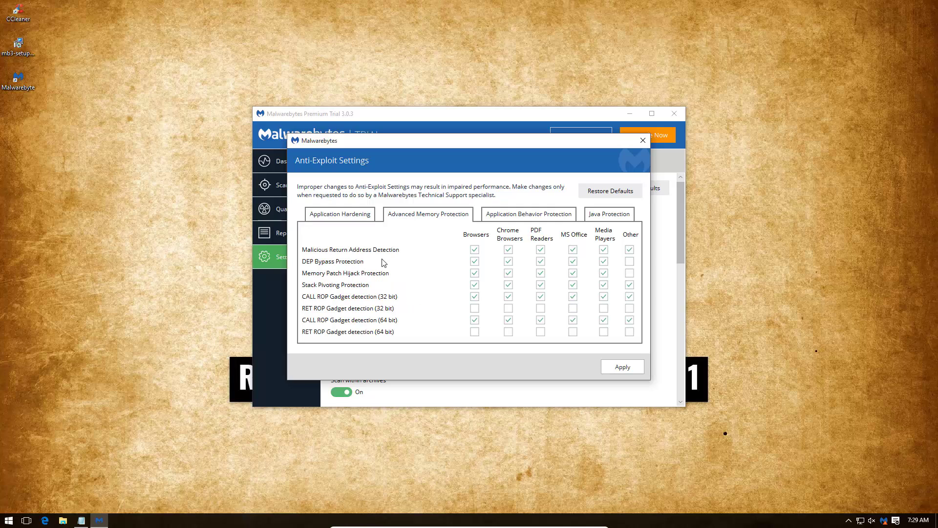
pyautogui.click(489, 213)
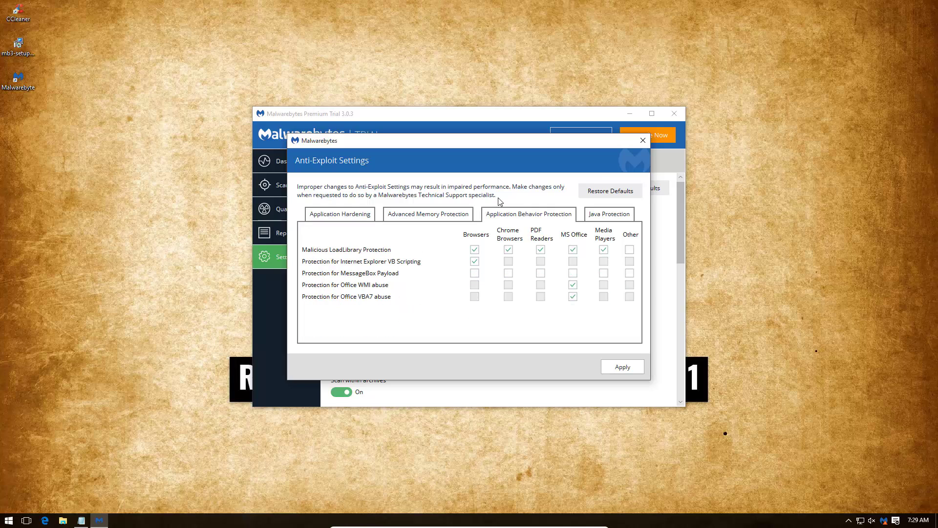
pyautogui.click(642, 141)
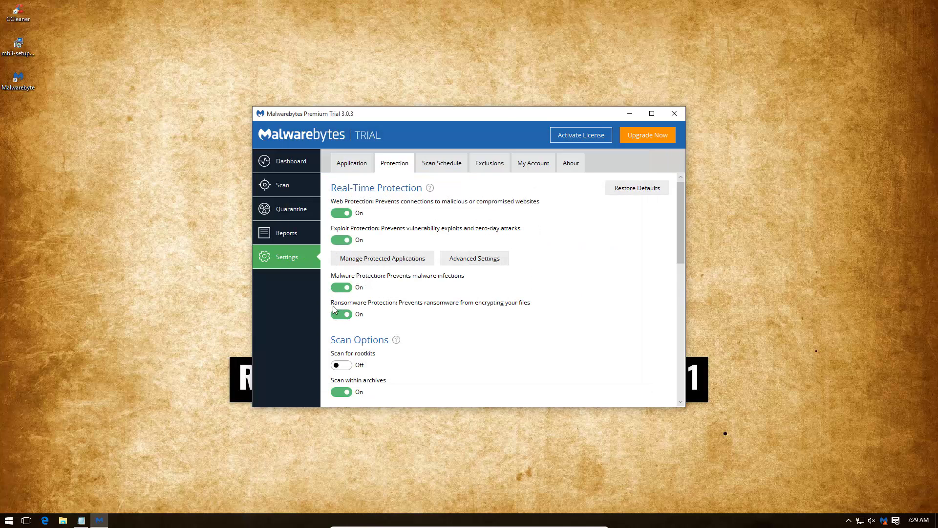
pyautogui.scroll(-1, 367, 311)
pyautogui.scroll(-1, 367, 311)
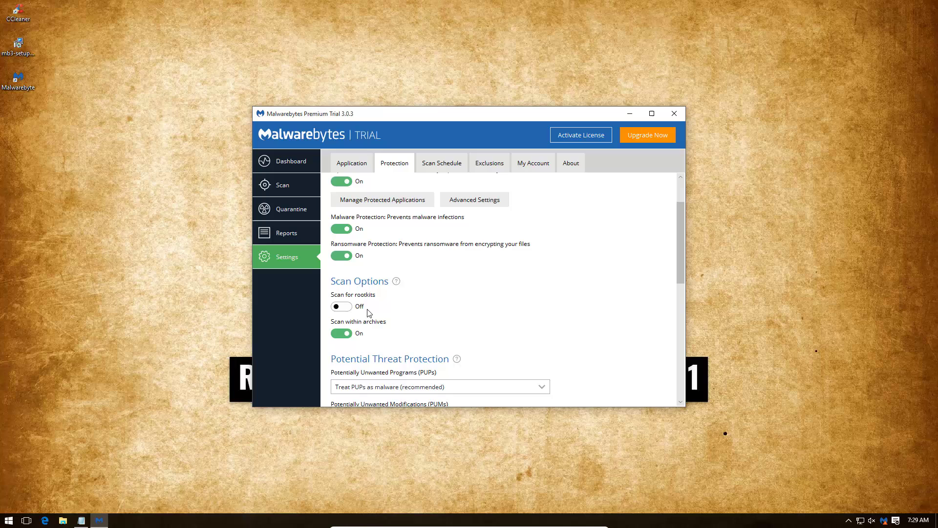
pyautogui.scroll(-2, 368, 312)
pyautogui.scroll(-1, 367, 312)
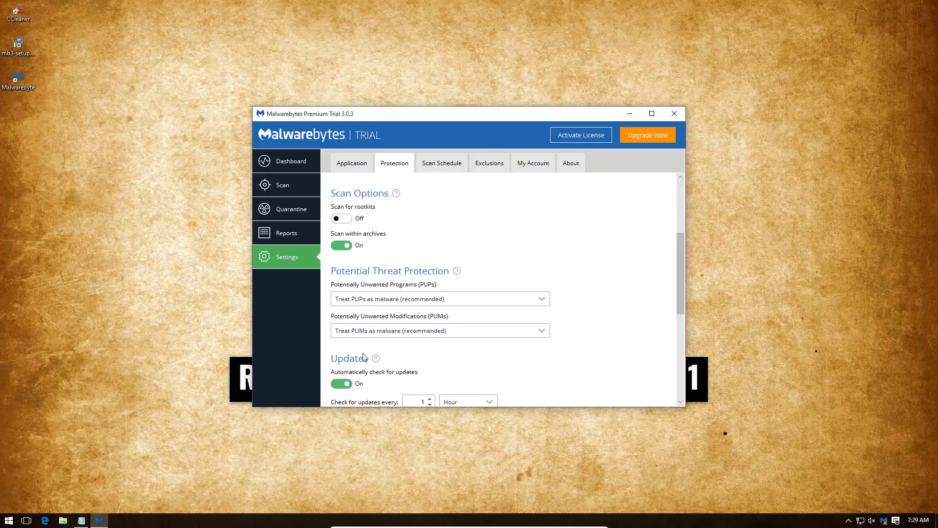
pyautogui.scroll(-1, 396, 313)
pyautogui.scroll(-1, 396, 313)
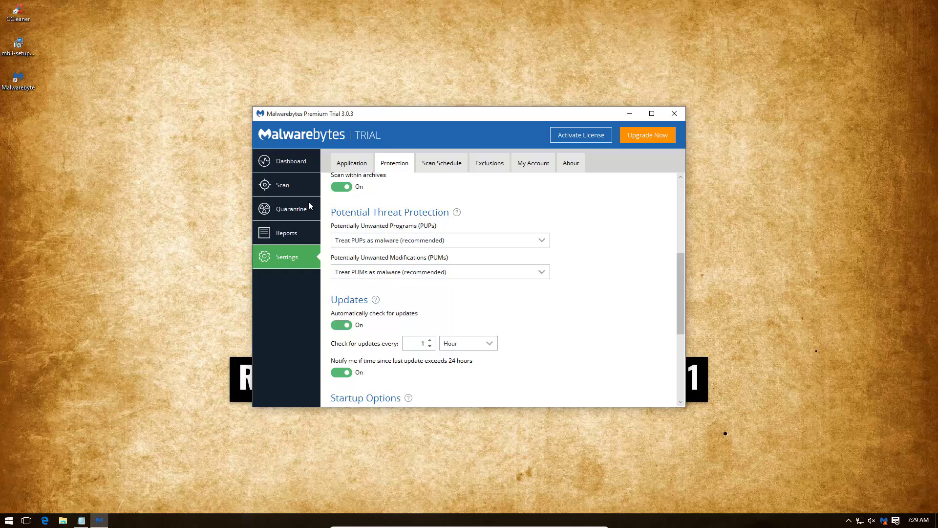
pyautogui.click(293, 166)
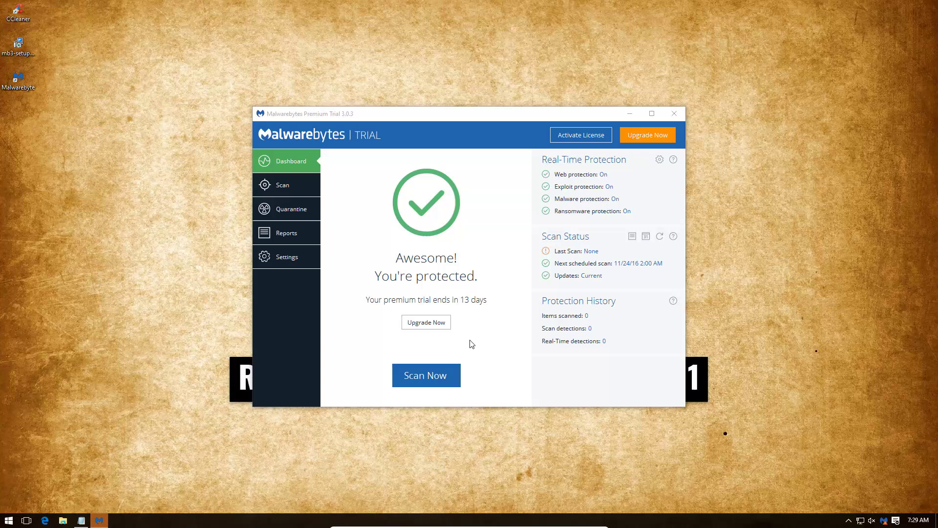
# Close the Malwarebytes window and launch Microsoft Edge.
pyautogui.click(674, 114)
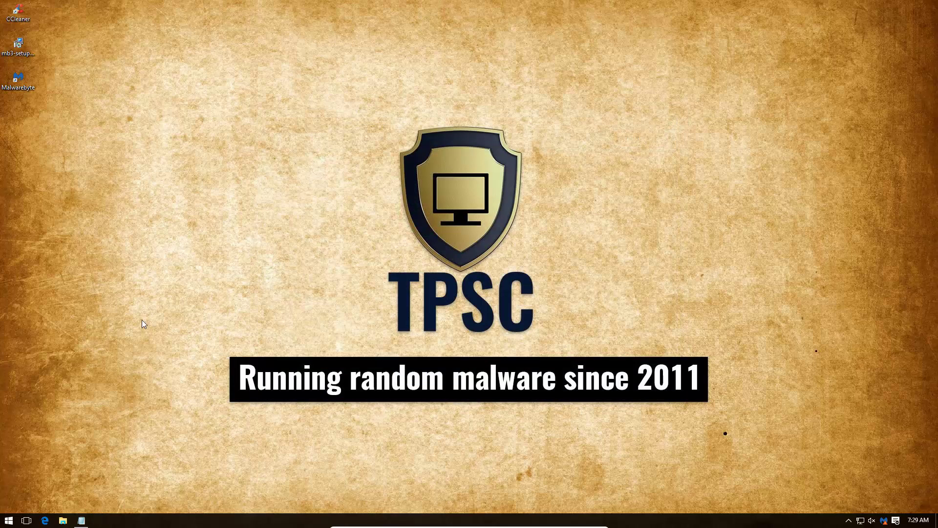
pyautogui.click(45, 521)
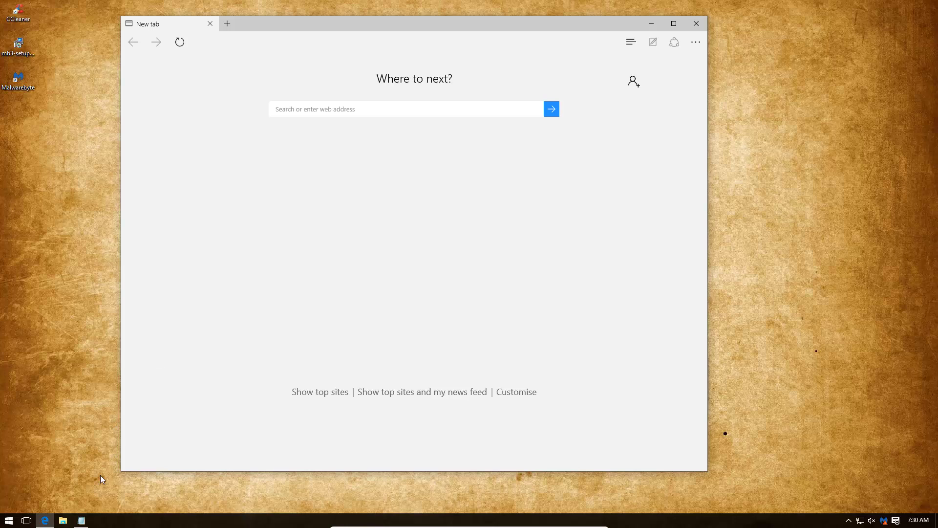
# Load the first malware link in Edge, run dogovor.exe, and dismiss the quarantine alert.
pyautogui.click(81, 520)
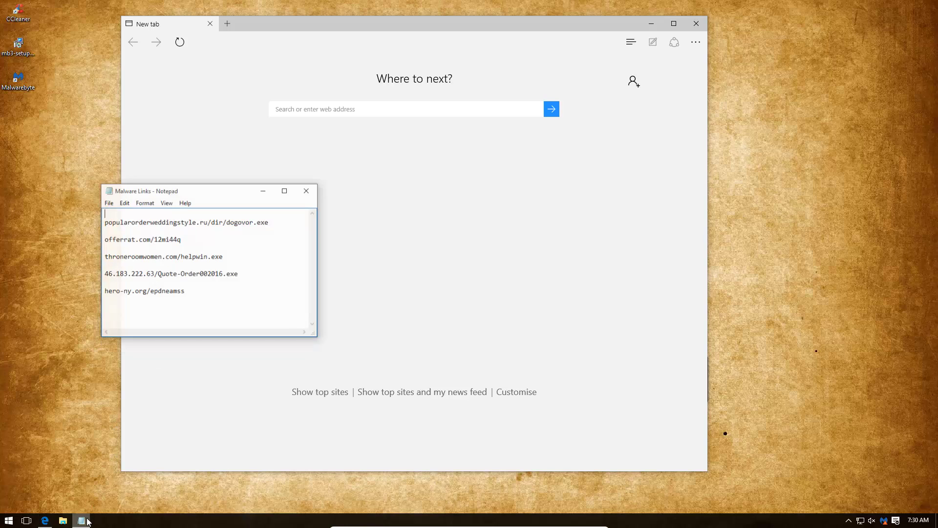
pyautogui.doubleClick(279, 212)
pyautogui.hotkey('ctrl', 'c')
pyautogui.click(226, 44)
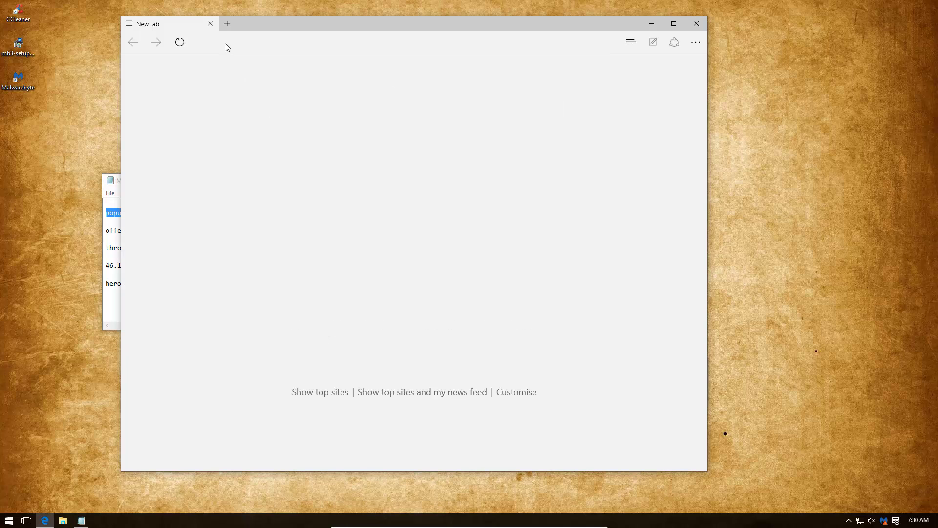
pyautogui.hotkey('ctrl', 'v')
pyautogui.press('Return')
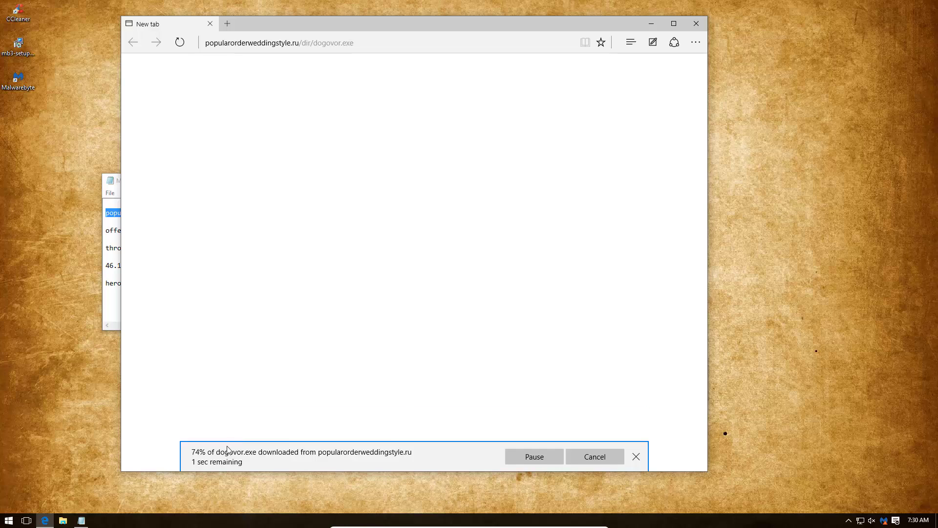
pyautogui.click(521, 457)
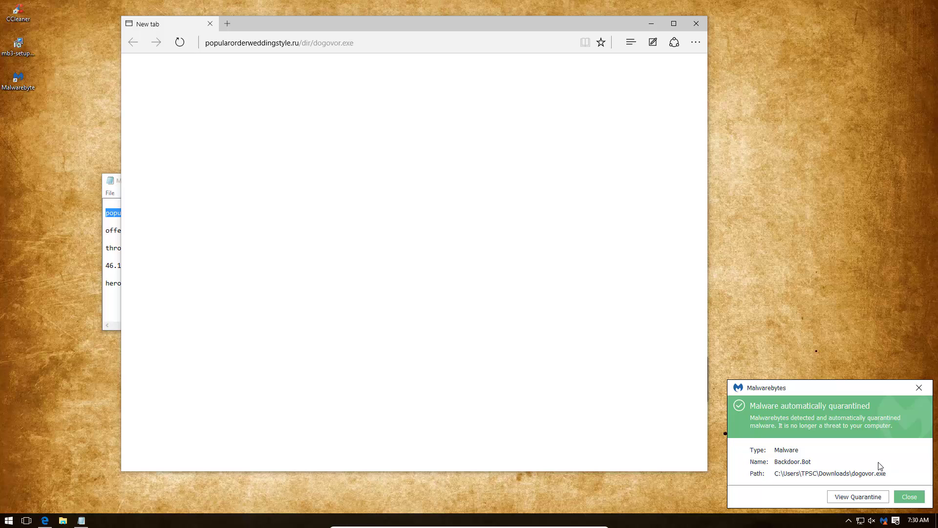
pyautogui.click(920, 388)
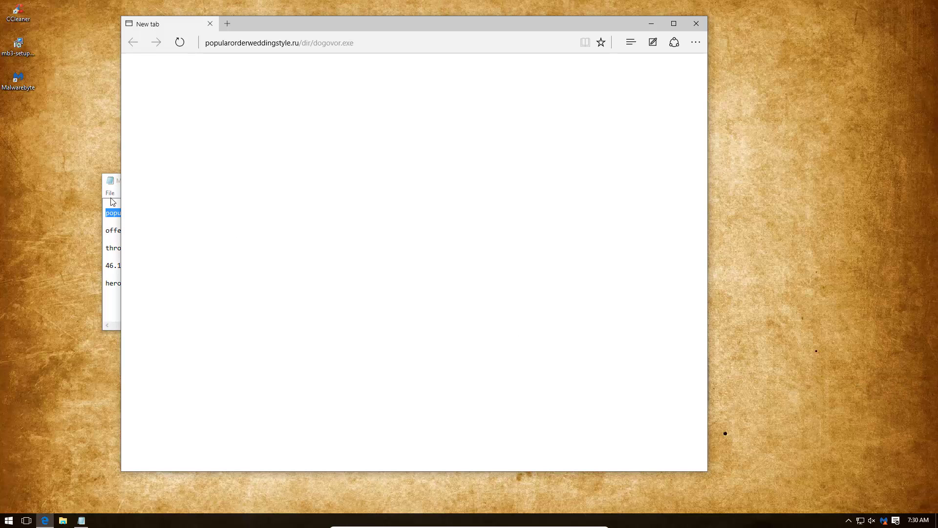
# Copy the offerrat.com link from the notes into Edge and close the garbled downloaded text.
pyautogui.click(112, 231)
pyautogui.doubleClick(184, 230)
pyautogui.hotkey('ctrl', 'c')
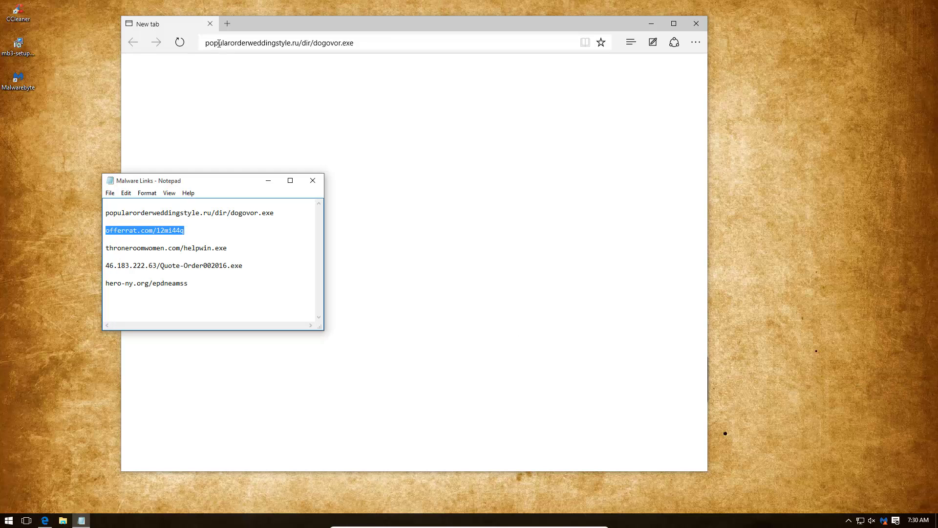
pyautogui.click(220, 42)
pyautogui.hotkey('ctrl', 'v')
pyautogui.press('Return')
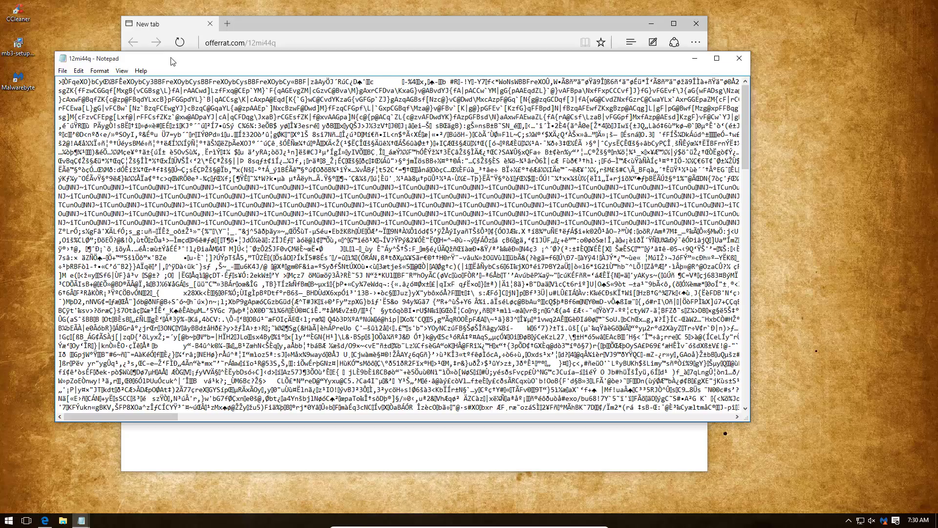
pyautogui.moveTo(170, 58); pyautogui.dragTo(324, 68)
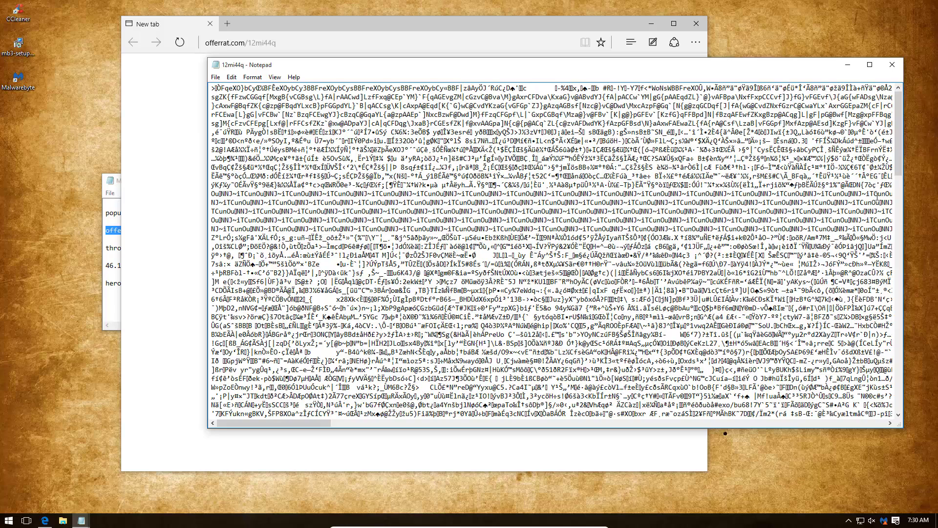
pyautogui.click(891, 65)
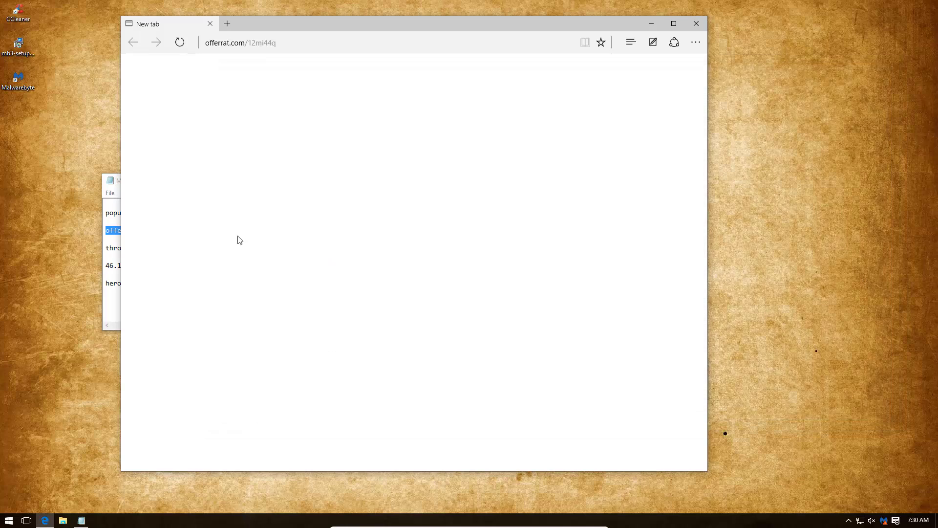
# Copy the throneroomwomen.com/helpwin.exe link from the notes and load it in Edge.
pyautogui.moveTo(246, 244); pyautogui.dragTo(243, 232)
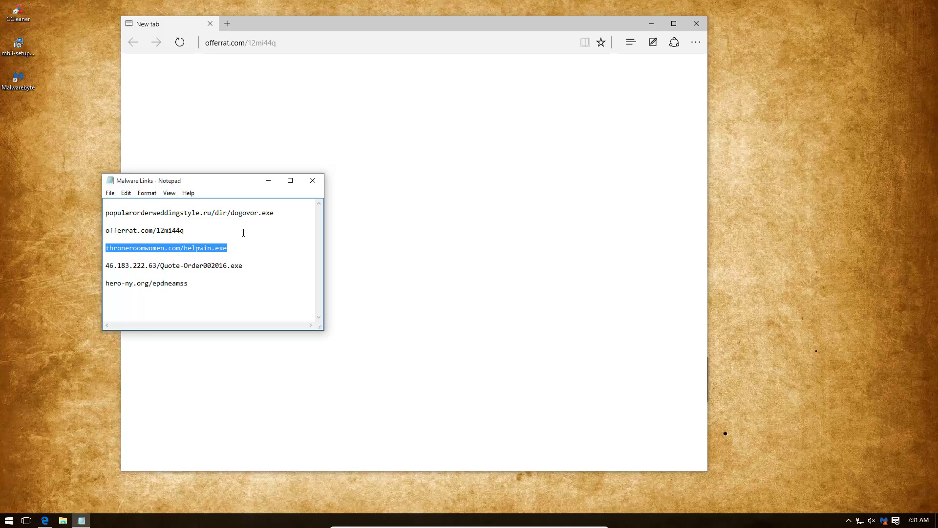
pyautogui.click(239, 43)
pyautogui.hotkey('ctrl', 'v')
pyautogui.press('Return')
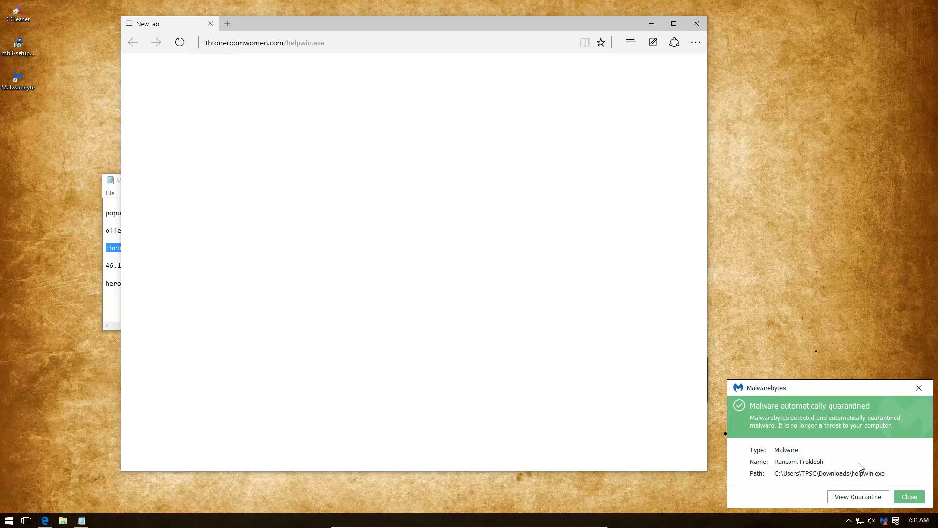
# Load the Quote-Order link, run Quote-Order002016.exe, and dismiss its quarantine notifications.
pyautogui.click(908, 496)
pyautogui.click(107, 266)
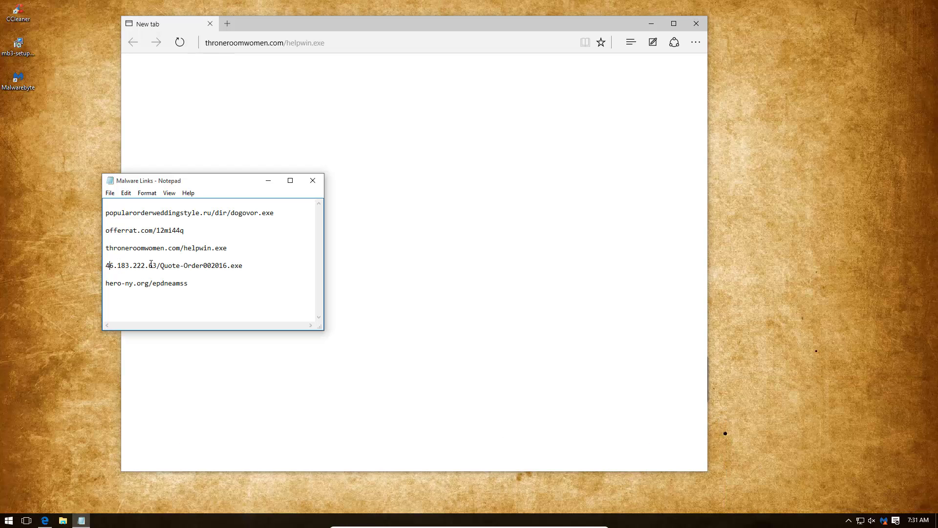
pyautogui.keyDown('shift'); pyautogui.click(255, 267); pyautogui.keyUp('shift')
pyautogui.hotkey('ctrl', 'c')
pyautogui.click(230, 43)
pyautogui.hotkey('ctrl', 'v')
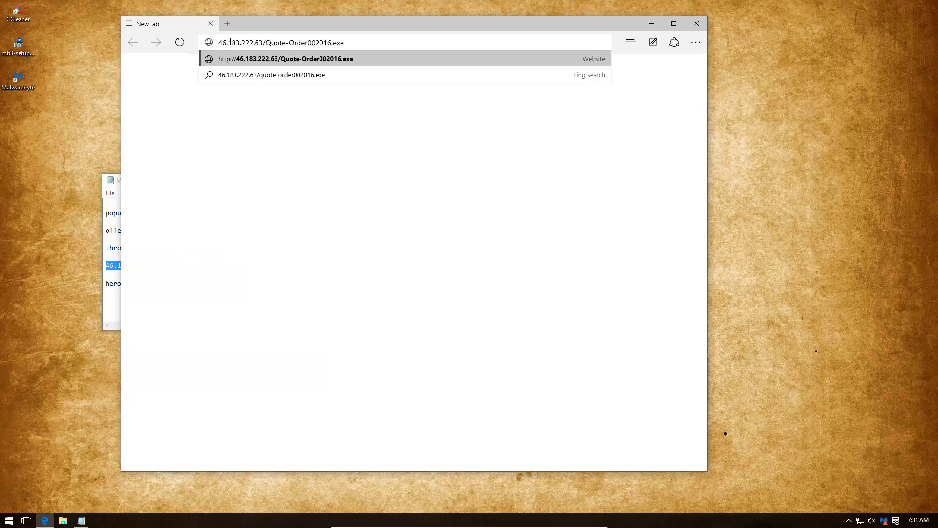
pyautogui.press('Return')
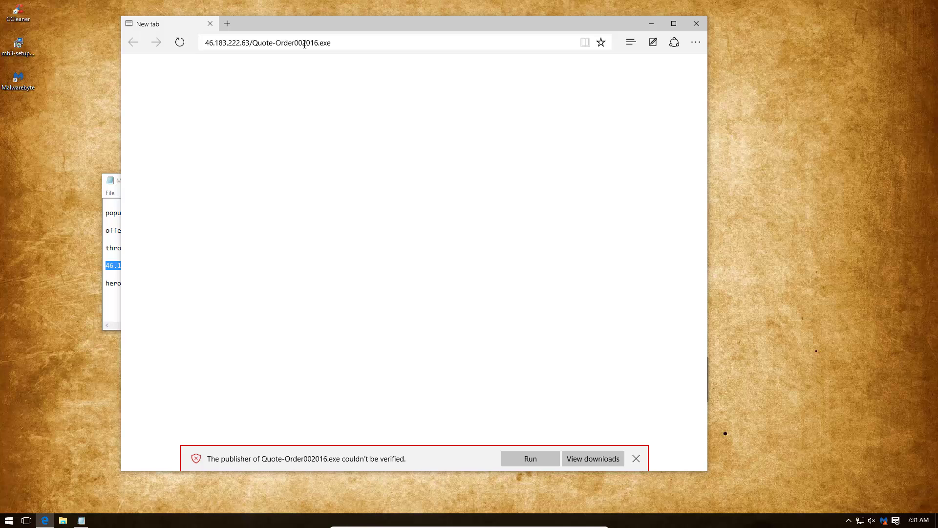
pyautogui.click(320, 57)
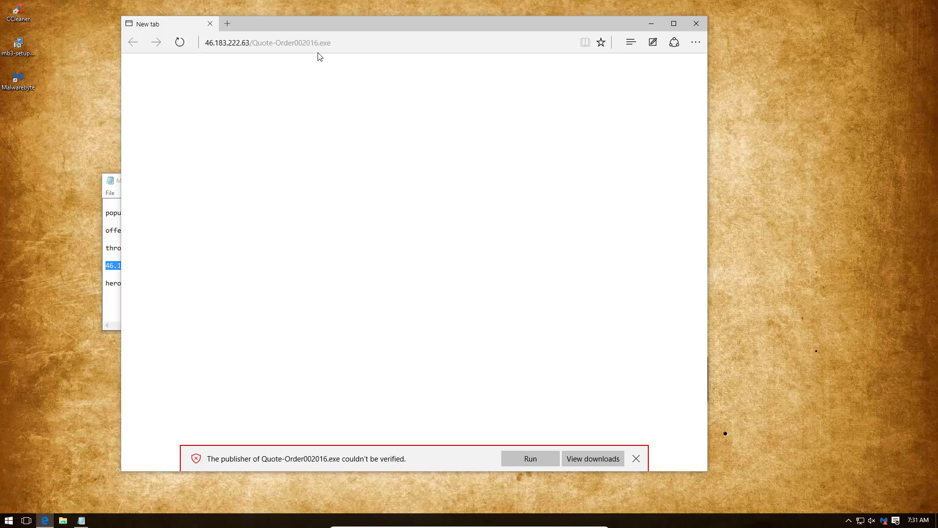
pyautogui.click(520, 460)
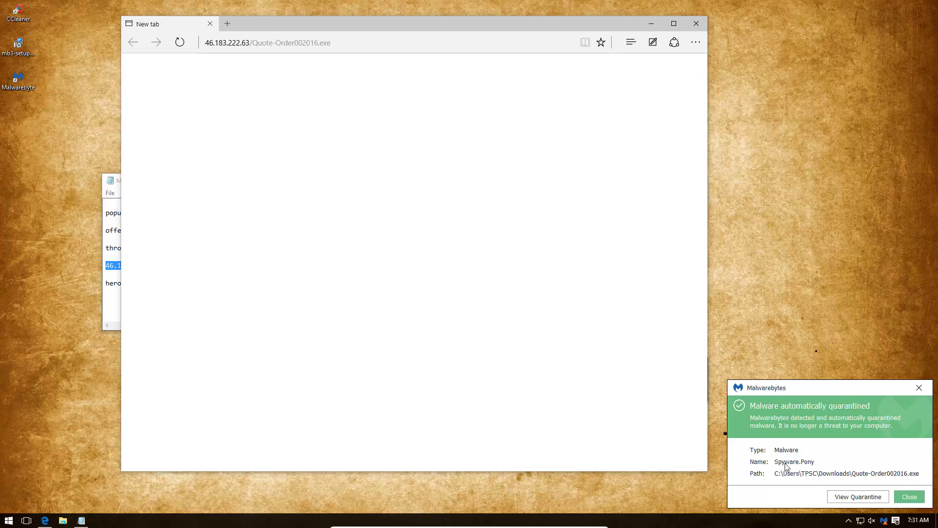
pyautogui.click(905, 493)
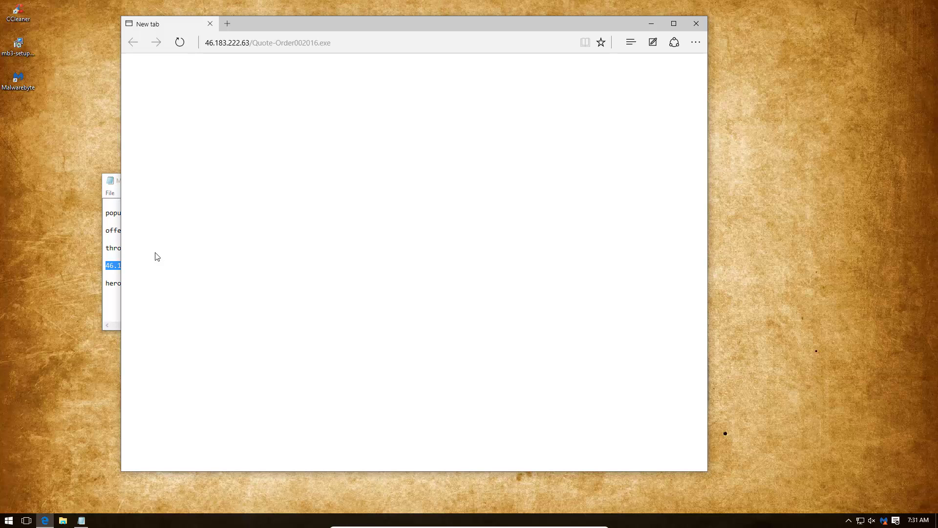
# Load the hero-ny.org/epdneamss link, dismiss the website-blocked notice, and close Edge.
pyautogui.click(115, 271)
pyautogui.moveTo(222, 279); pyautogui.dragTo(98, 274)
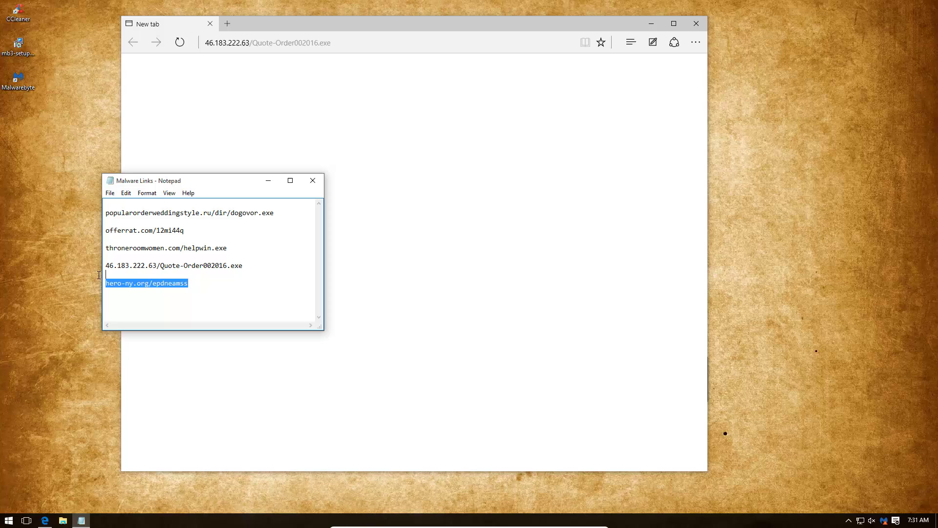
pyautogui.click(244, 40)
pyautogui.hotkey('ctrl', 'v')
pyautogui.press('Return')
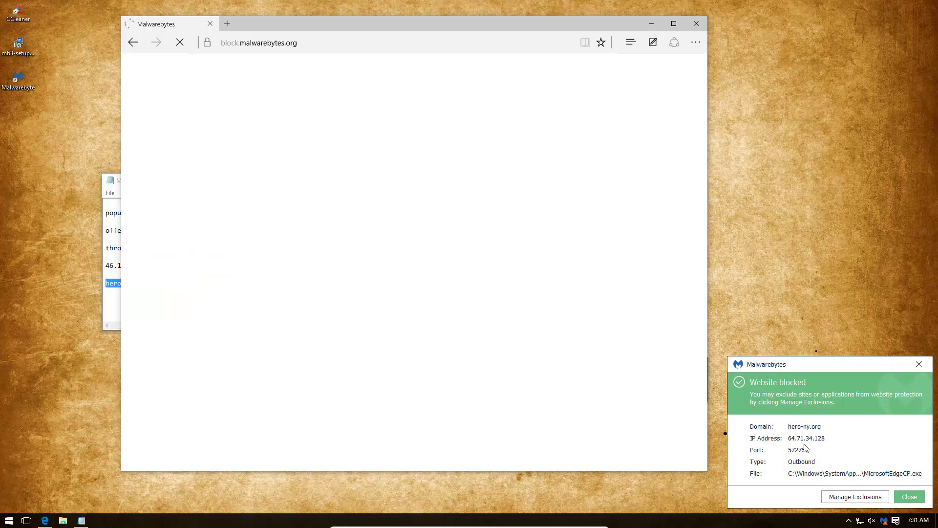
pyautogui.click(919, 365)
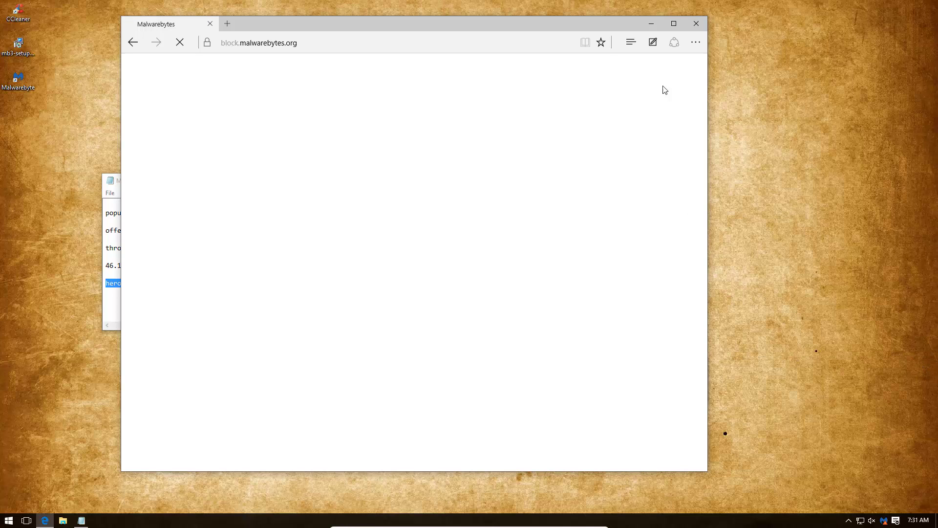
pyautogui.click(696, 24)
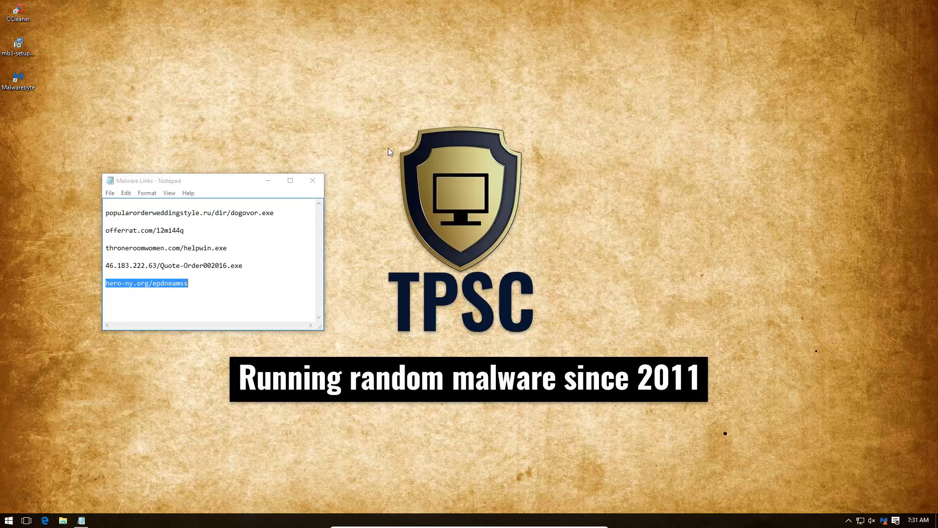
# Close the malware notes and check the Samples folder properties on the Tools (E:) drive.
pyautogui.click(308, 184)
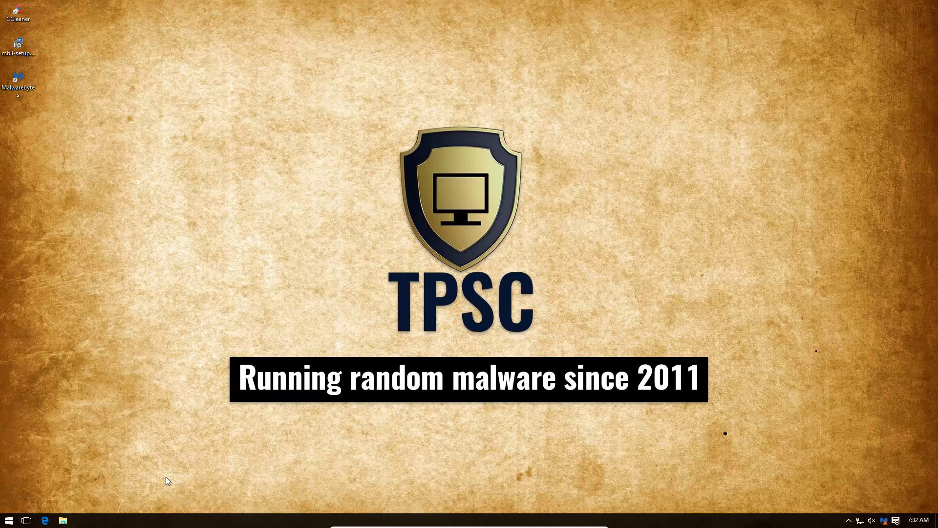
pyautogui.click(63, 520)
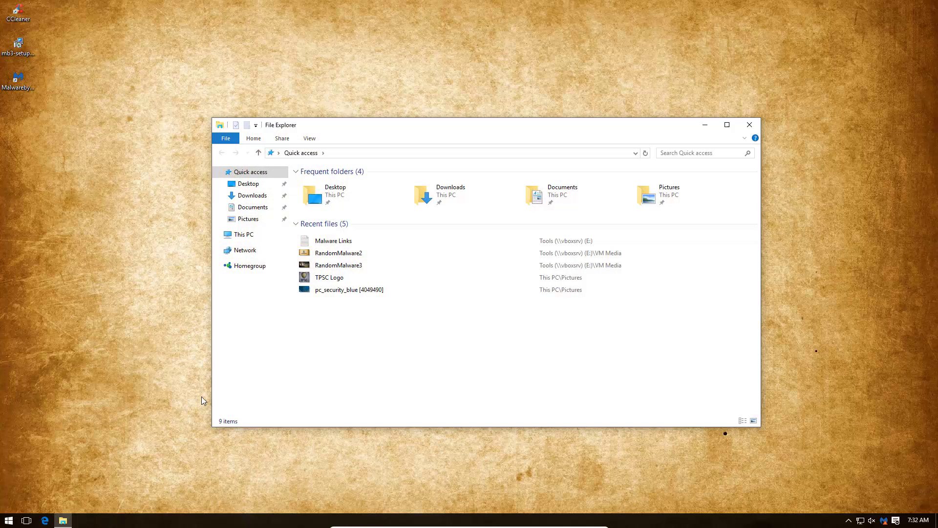
pyautogui.moveTo(243, 234)
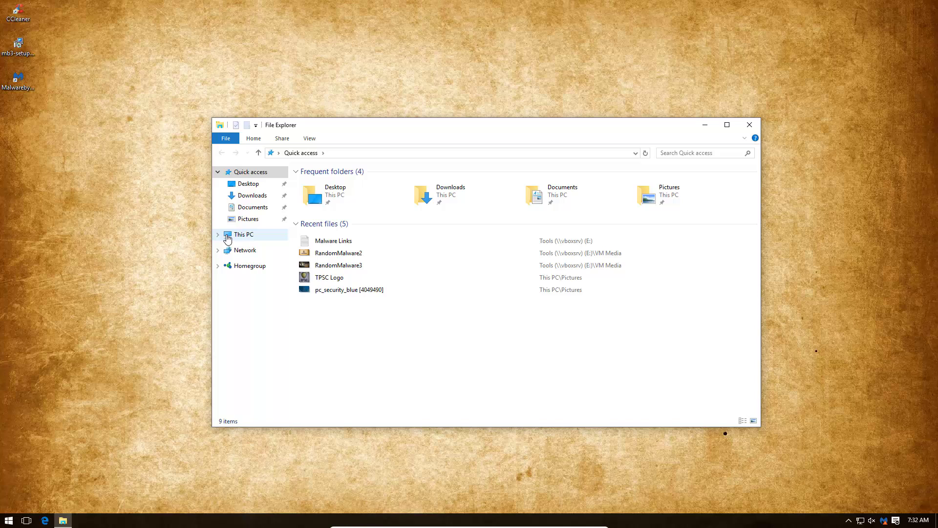
pyautogui.click(228, 236)
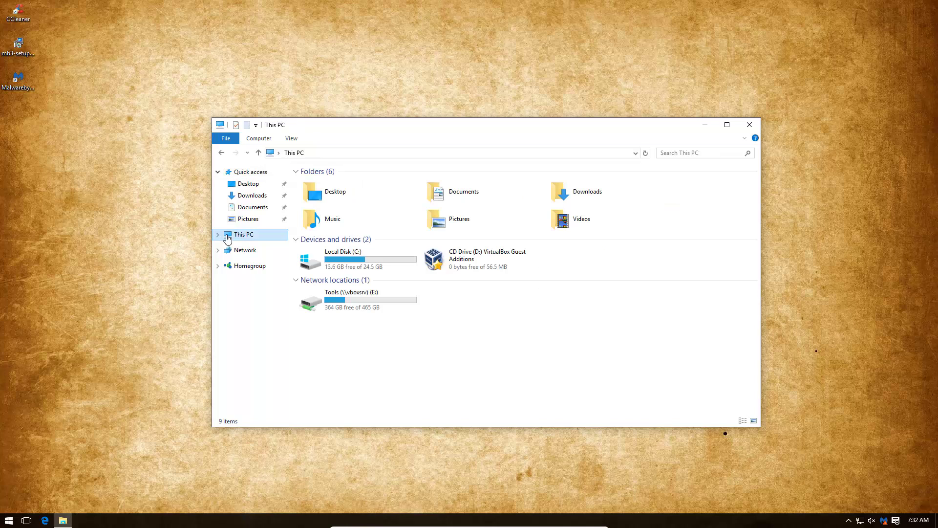
pyautogui.doubleClick(346, 307)
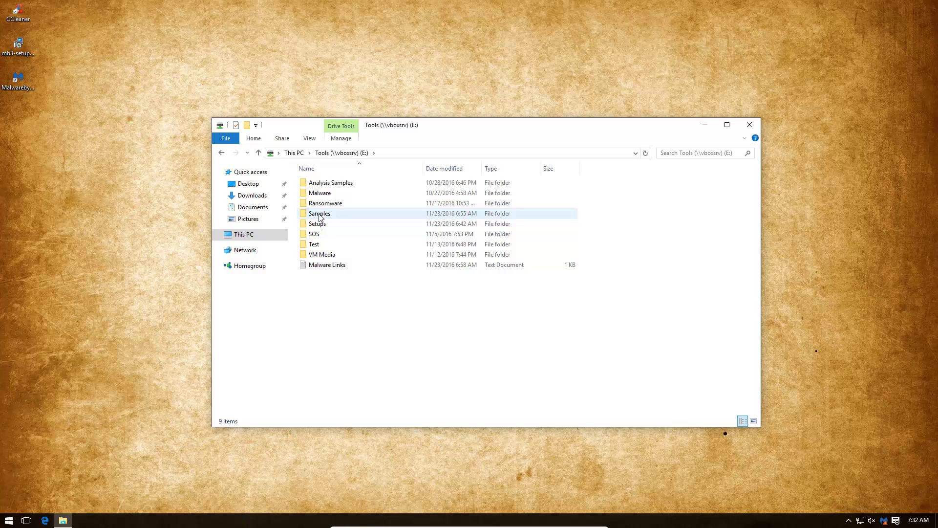
pyautogui.rightClick(320, 213)
pyautogui.click(371, 365)
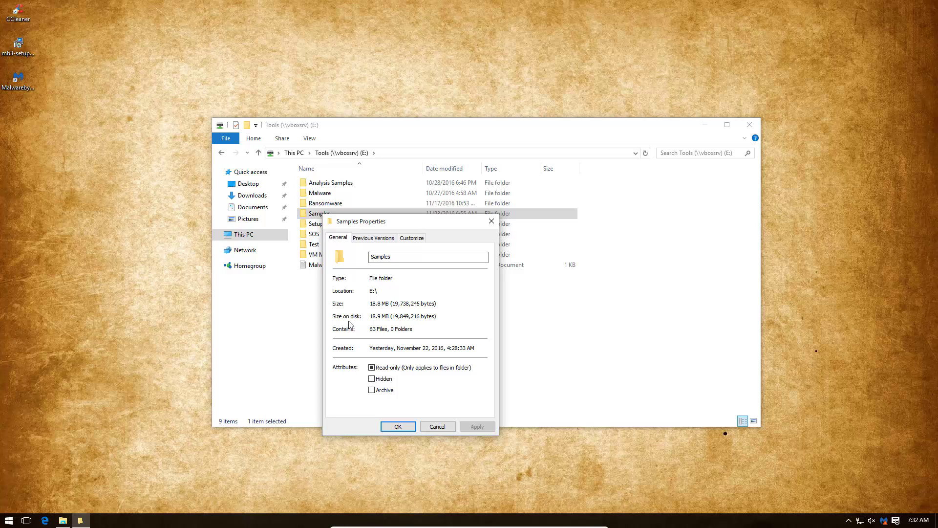
pyautogui.click(491, 222)
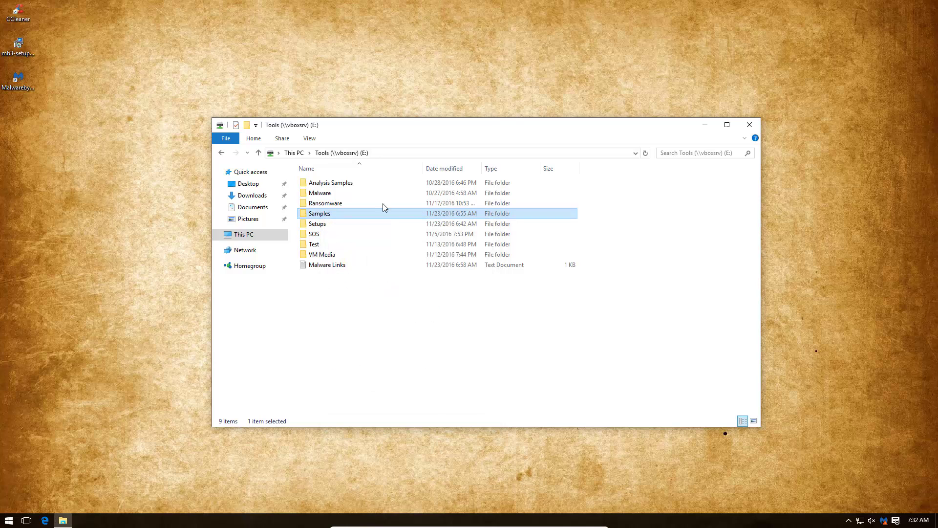
# Copy the Samples folder onto the desktop, close Explorer, and select the desktop copy.
pyautogui.doubleClick(323, 213)
pyautogui.press('BackSpace')
pyautogui.moveTo(322, 213); pyautogui.dragTo(139, 195)
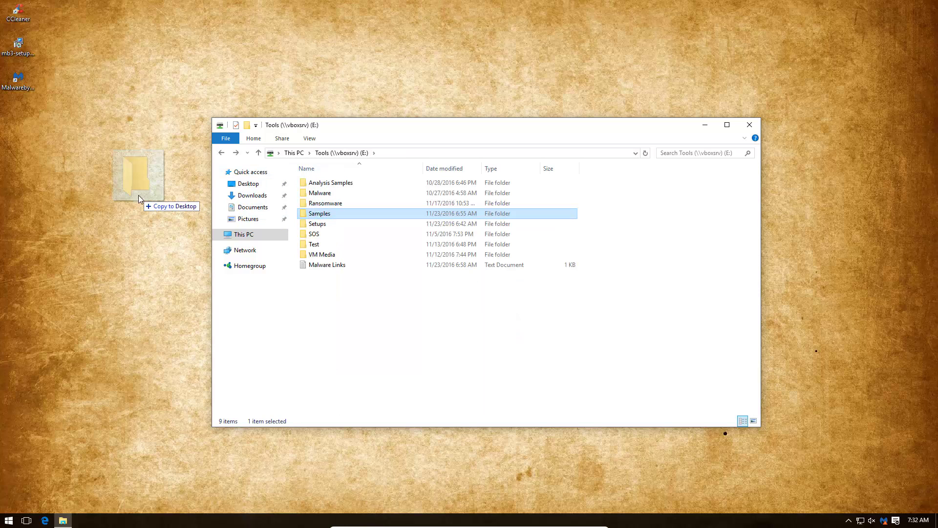
pyautogui.moveTo(139, 195); pyautogui.dragTo(27, 153)
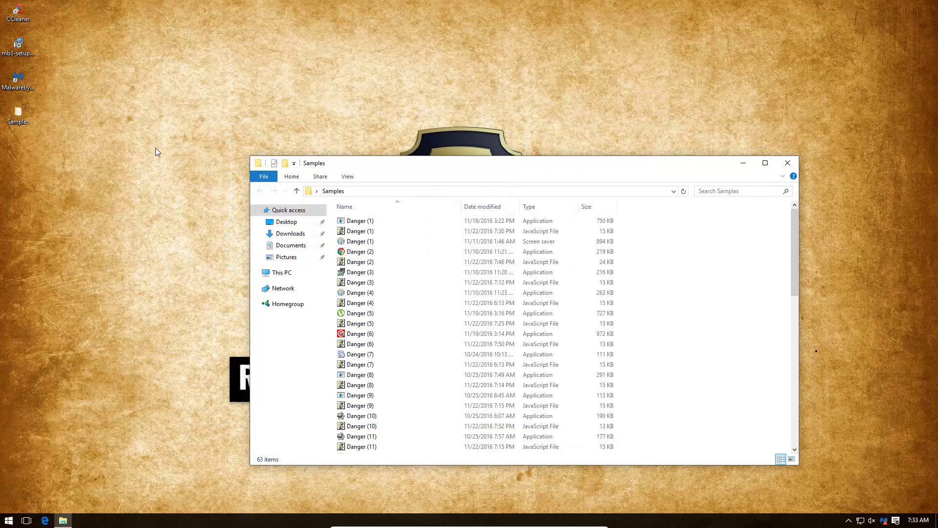
pyautogui.click(787, 163)
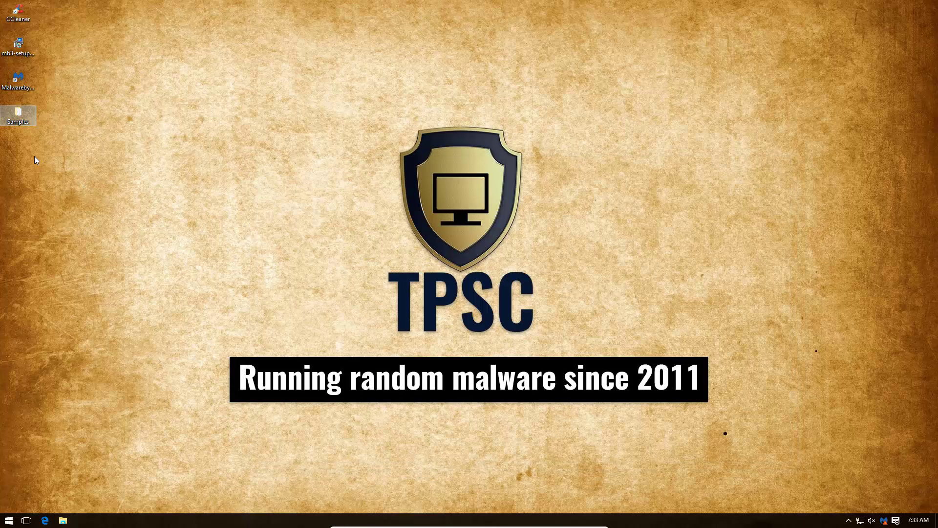
pyautogui.click(21, 125)
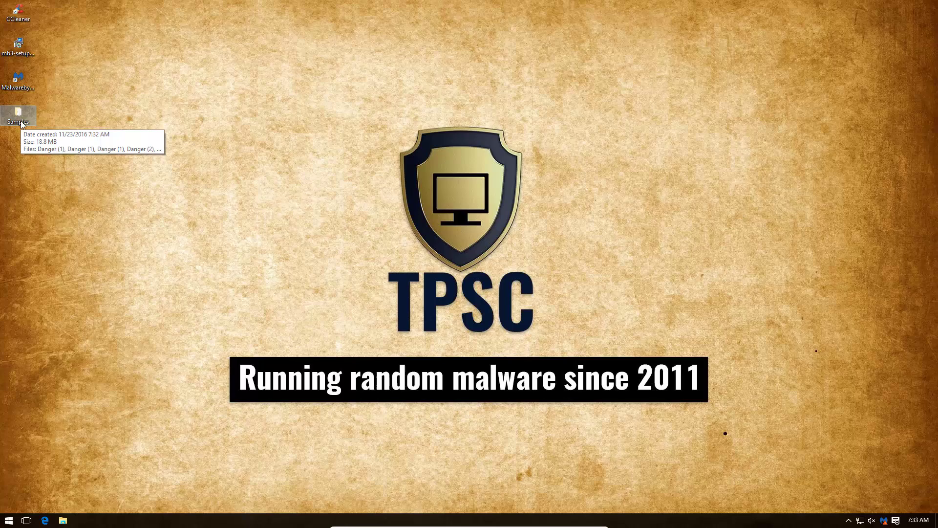
# Scan the desktop Samples folder, quarantine all 18 threats, decline the restart, and close Malwarebytes.
pyautogui.rightClick(22, 124)
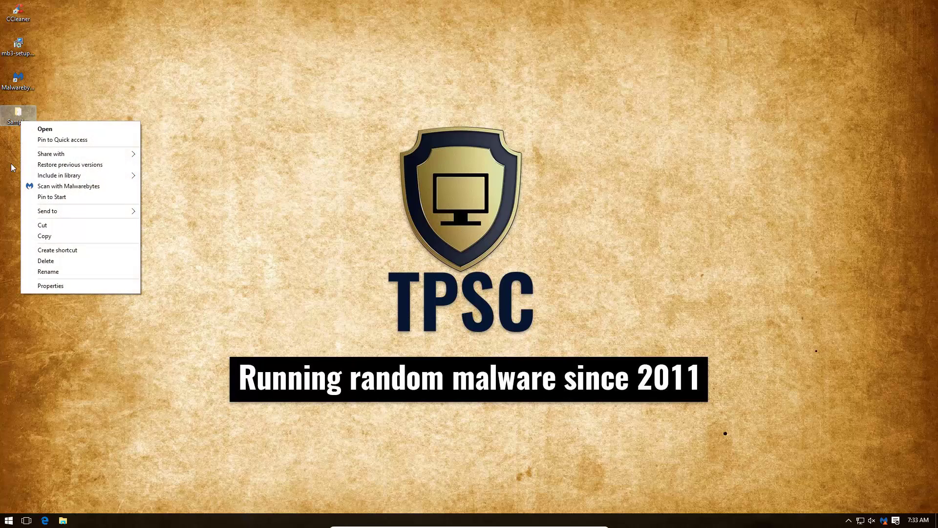
pyautogui.click(33, 186)
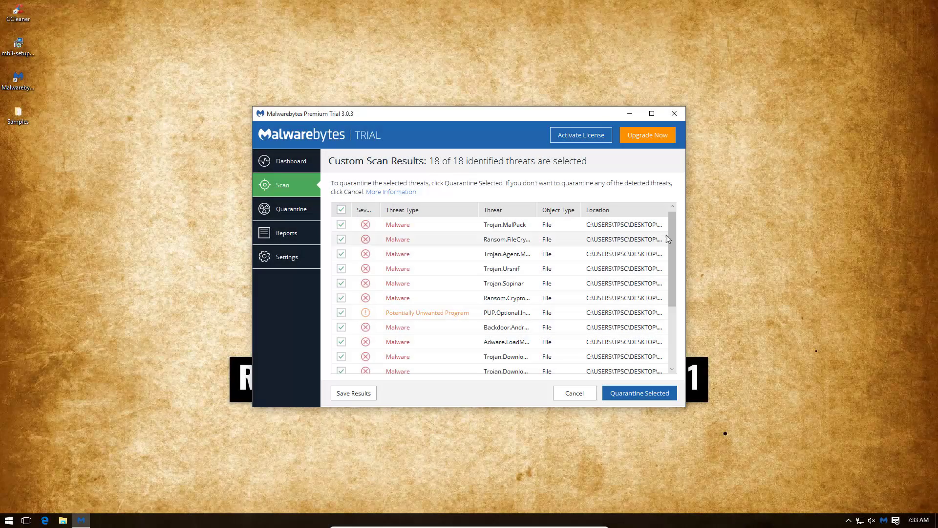
pyautogui.scroll(-3, 670, 232)
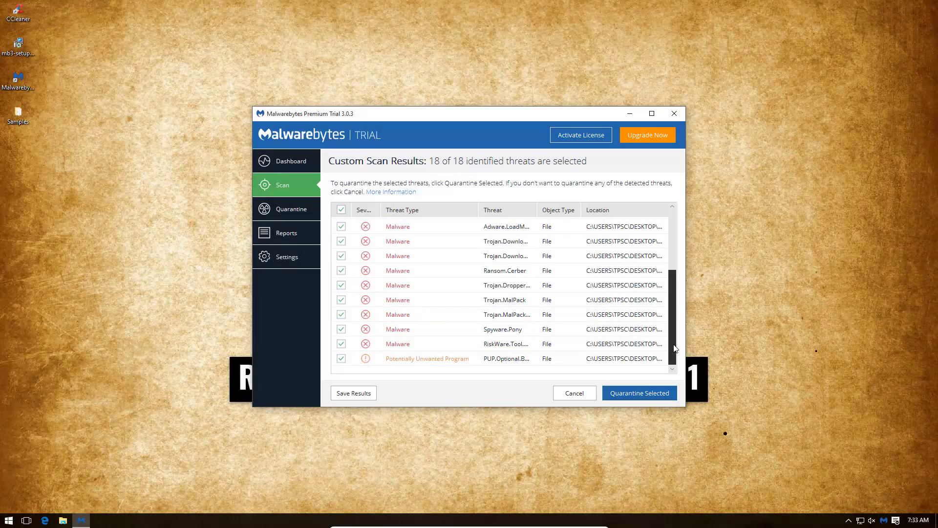
pyautogui.click(645, 398)
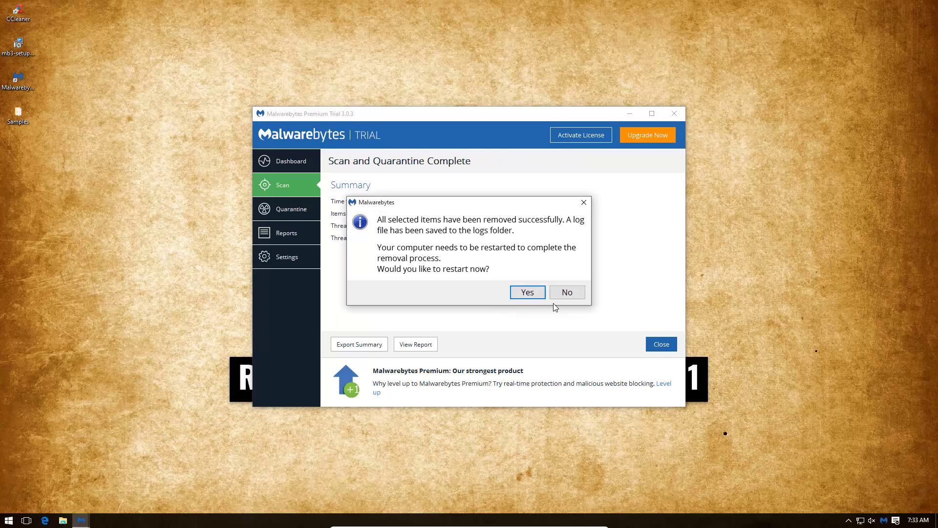
pyautogui.click(566, 292)
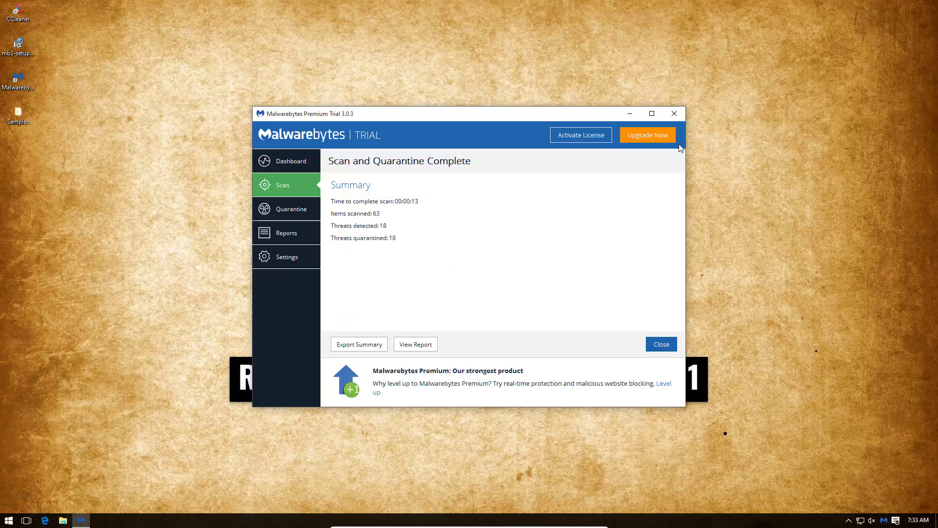
pyautogui.click(674, 113)
pyautogui.doubleClick(18, 114)
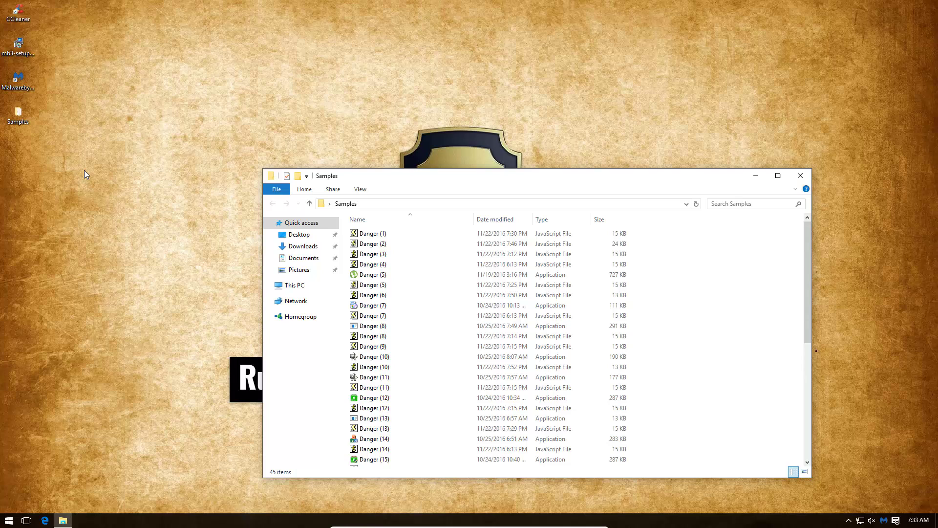
pyautogui.scroll(-8, 409, 295)
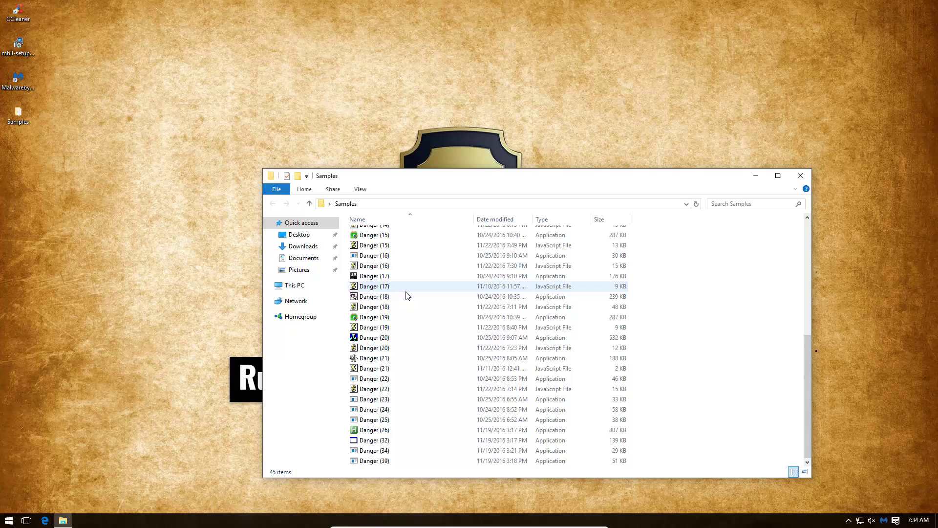
pyautogui.scroll(4, 407, 295)
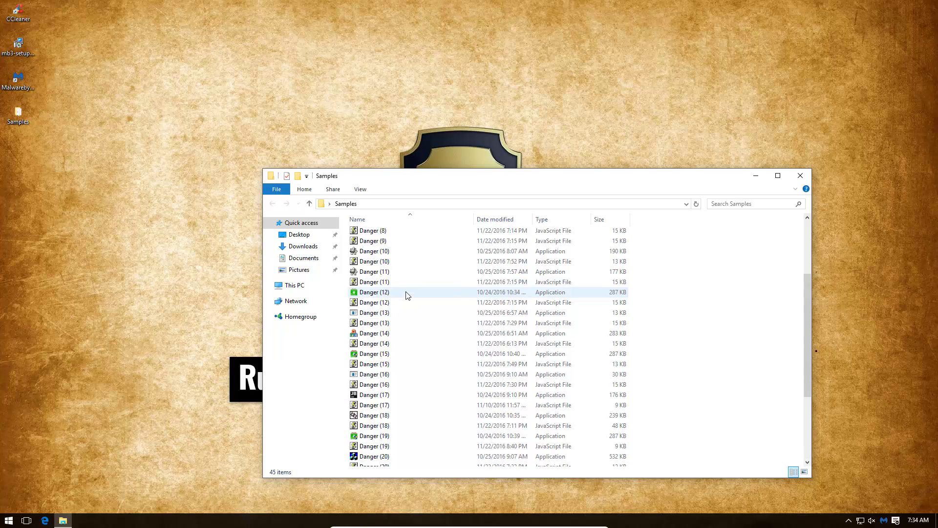
pyautogui.scroll(3, 405, 295)
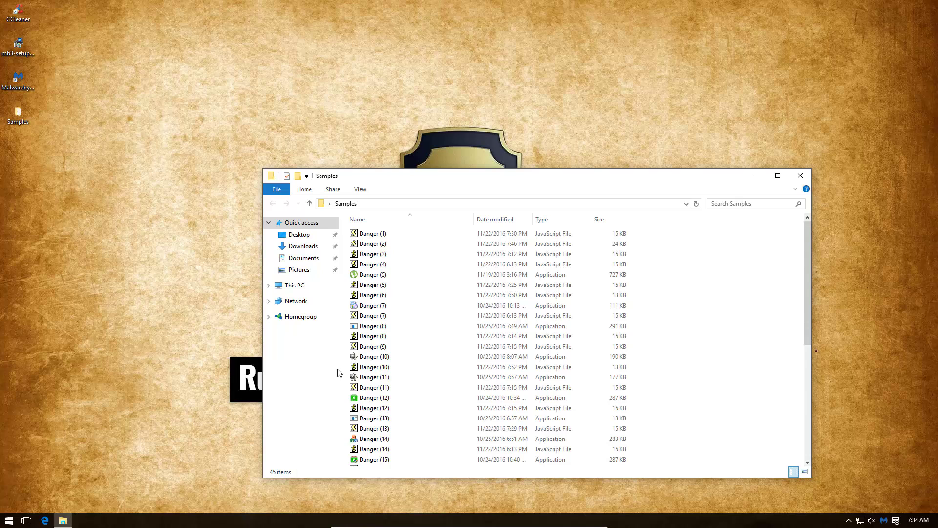
# Run the Danger (1) through (3) samples, dismissing the RunDLL error and quarantine notifications.
pyautogui.click(368, 236)
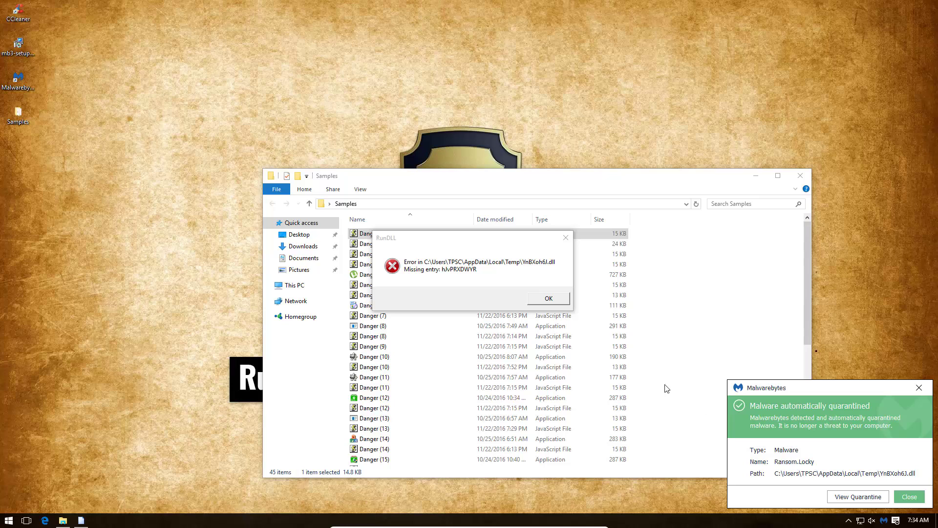
pyautogui.click(549, 298)
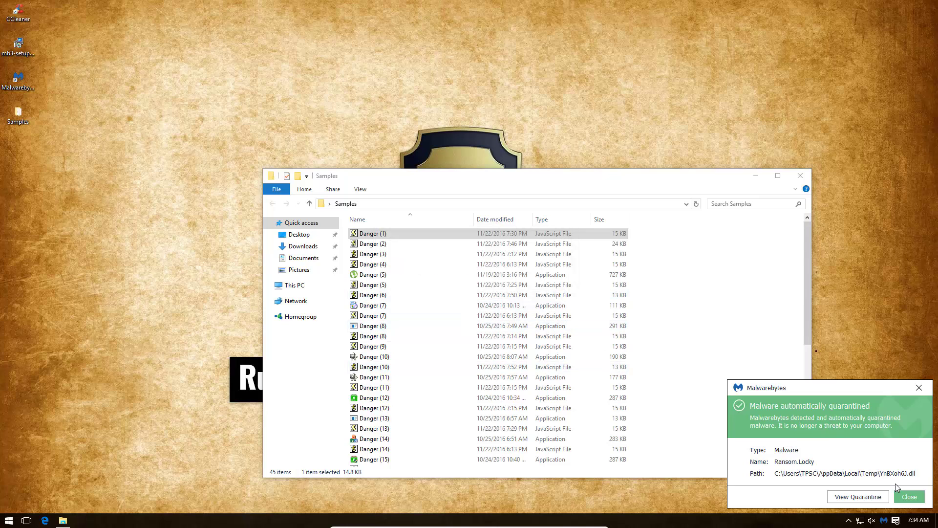
pyautogui.click(907, 497)
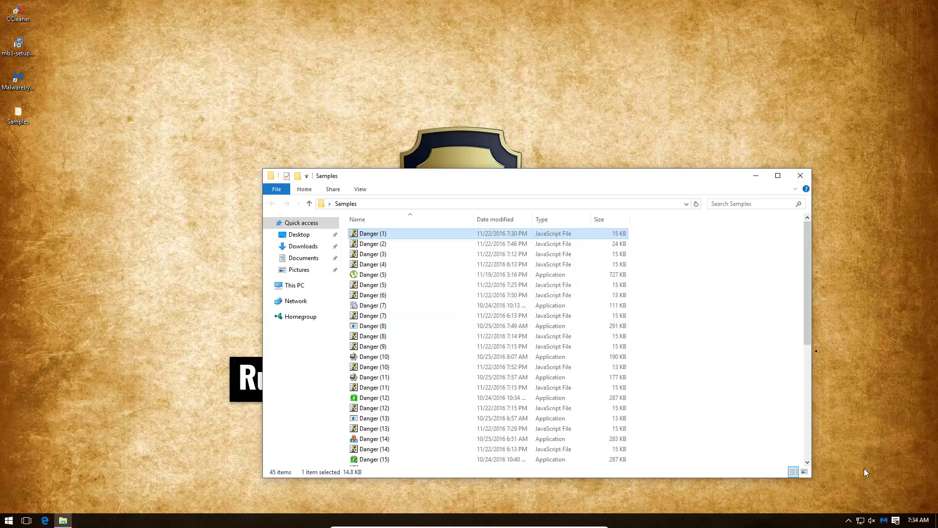
pyautogui.click(409, 247)
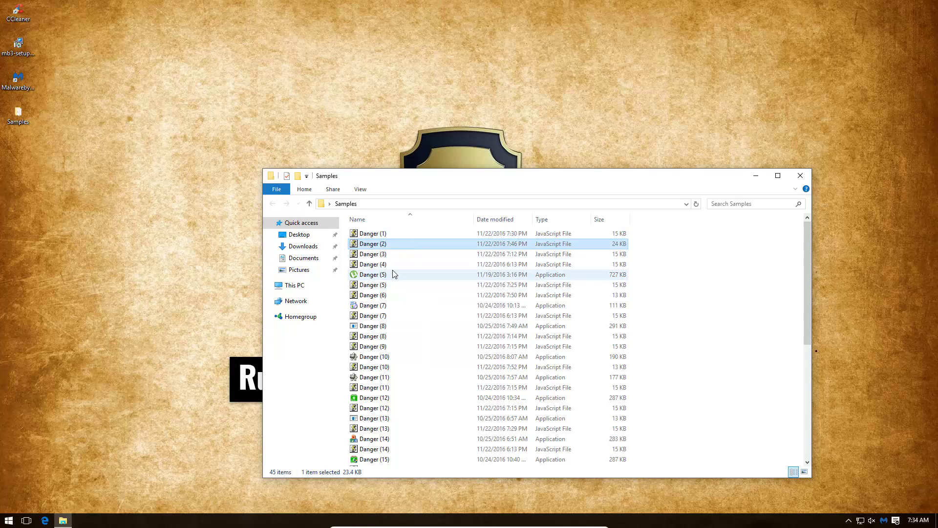
pyautogui.click(398, 254)
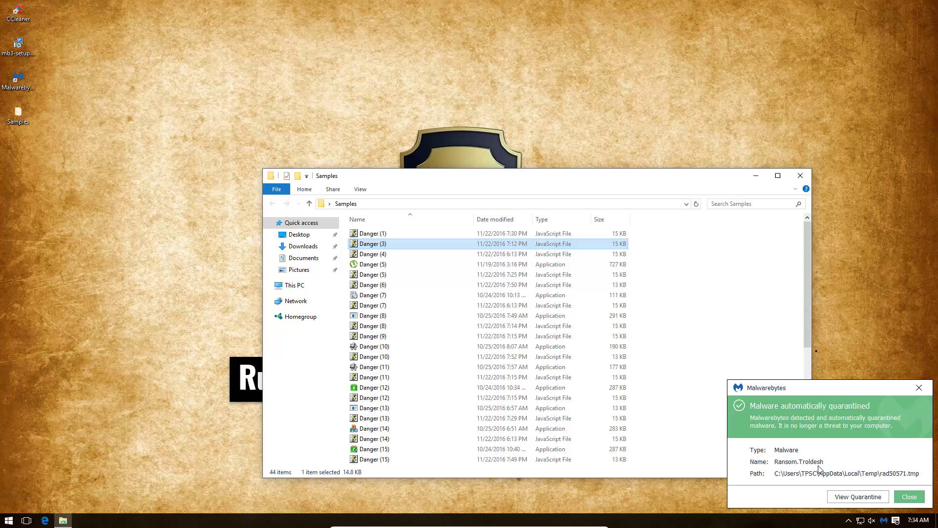
pyautogui.click(909, 497)
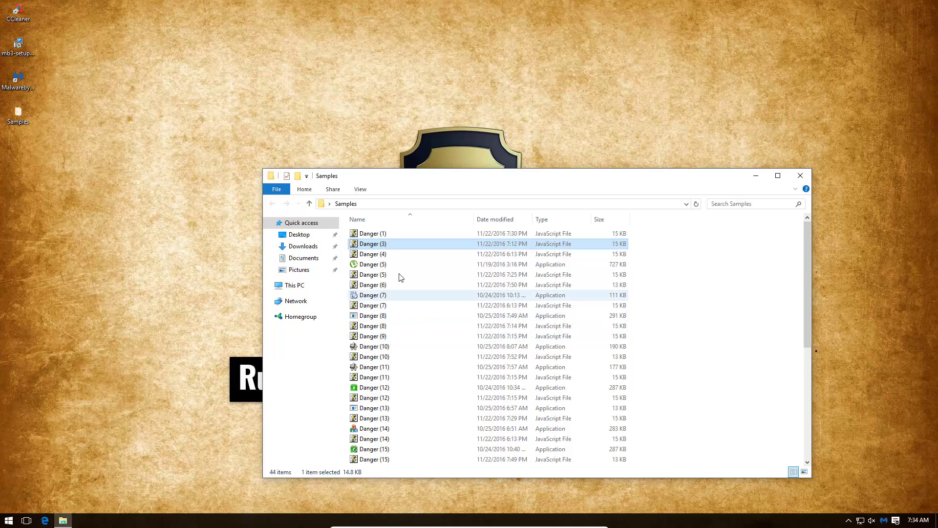
# Run Danger (4) and dismiss its website-blocked, RunDLL error and quarantine notices.
pyautogui.doubleClick(394, 254)
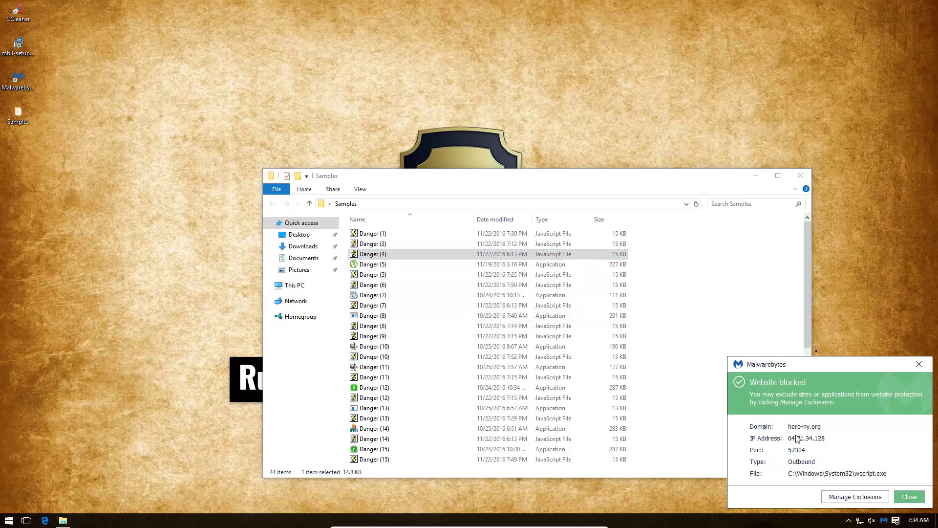
pyautogui.click(909, 497)
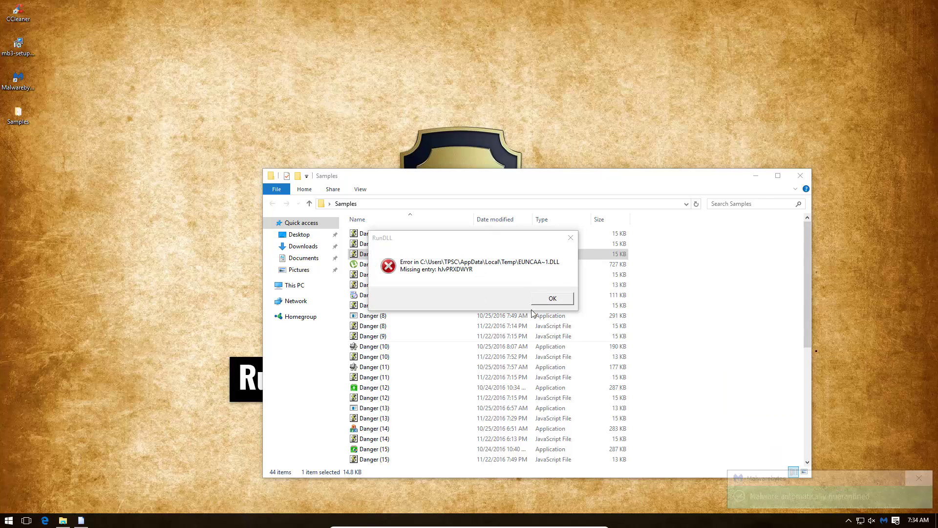
pyautogui.click(558, 301)
pyautogui.click(903, 494)
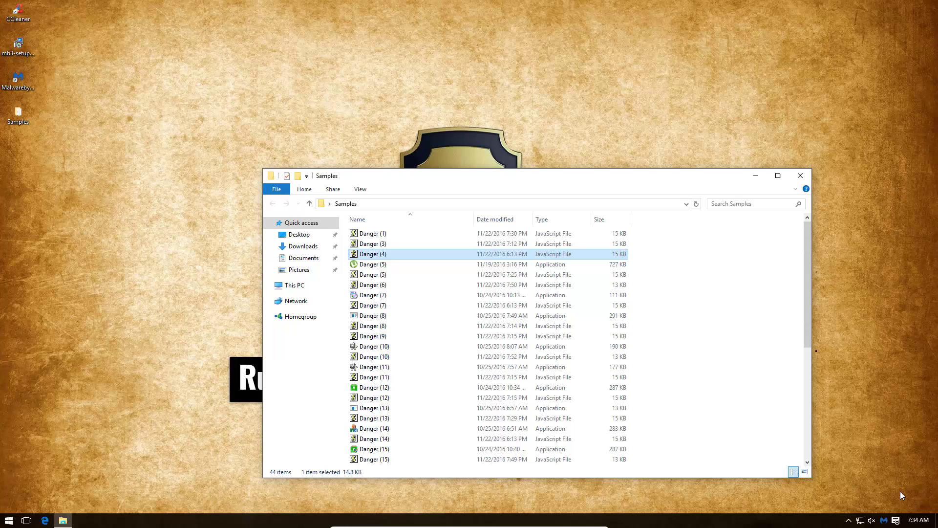
# Run the Danger (5) and (6) samples, dismissing the uTorrent error and Malwarebytes notices.
pyautogui.doubleClick(384, 263)
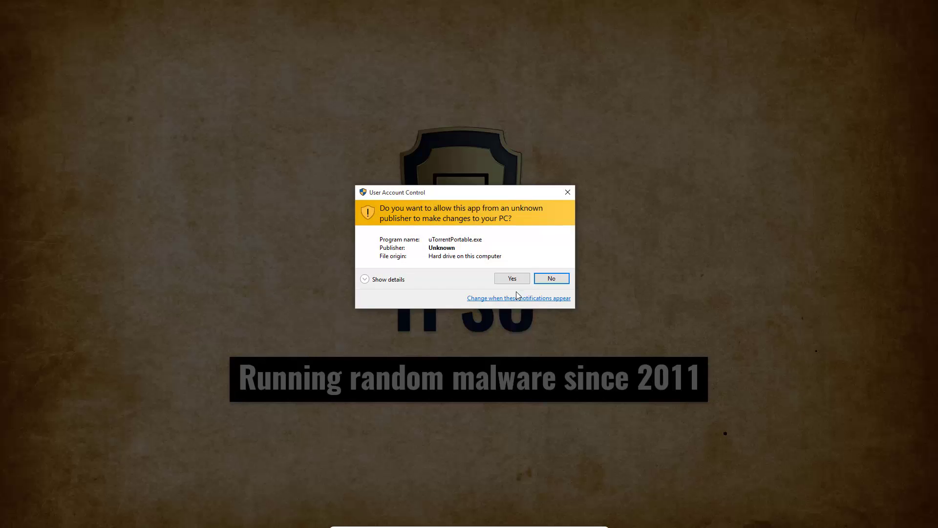
pyautogui.click(509, 277)
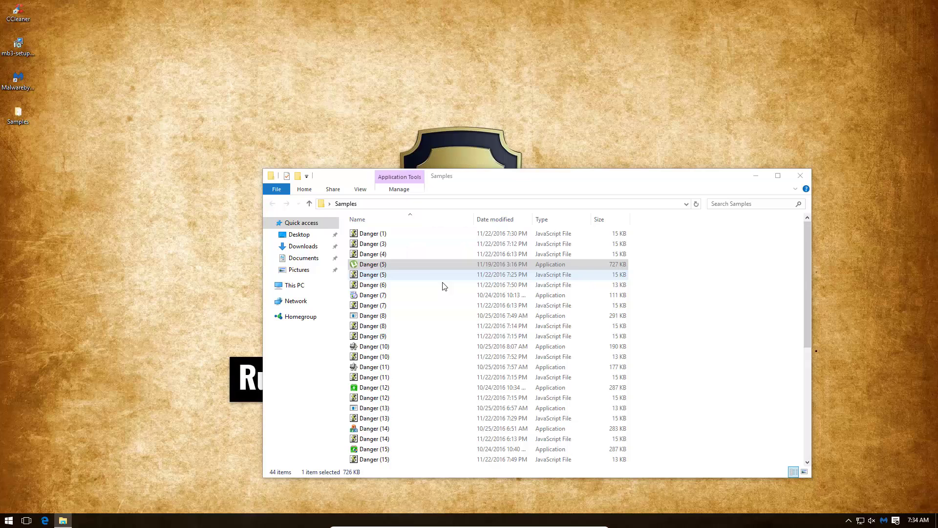
pyautogui.click(535, 296)
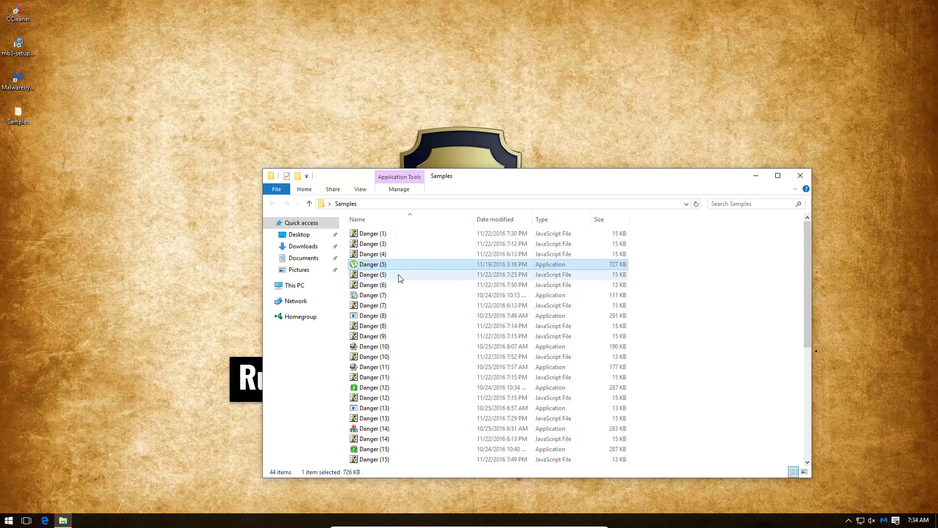
pyautogui.click(399, 277)
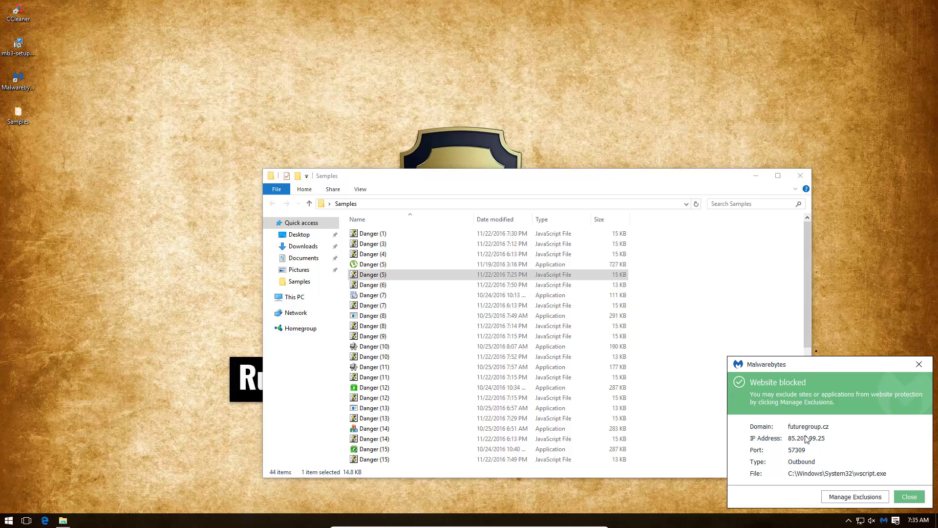
pyautogui.click(911, 496)
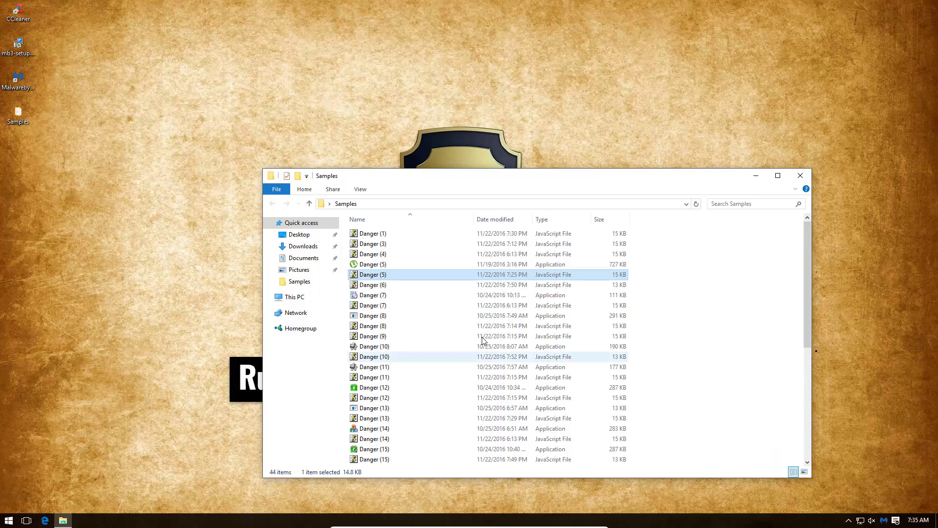
pyautogui.doubleClick(446, 286)
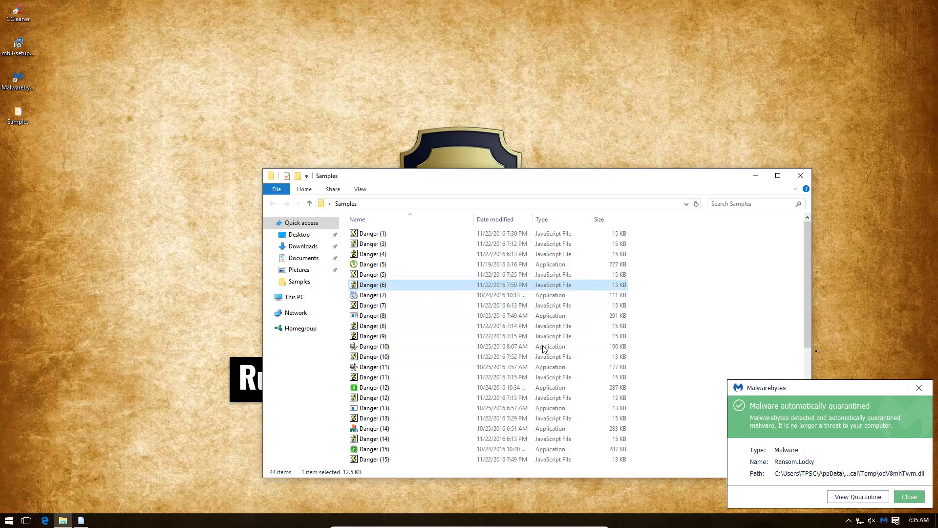
pyautogui.click(909, 496)
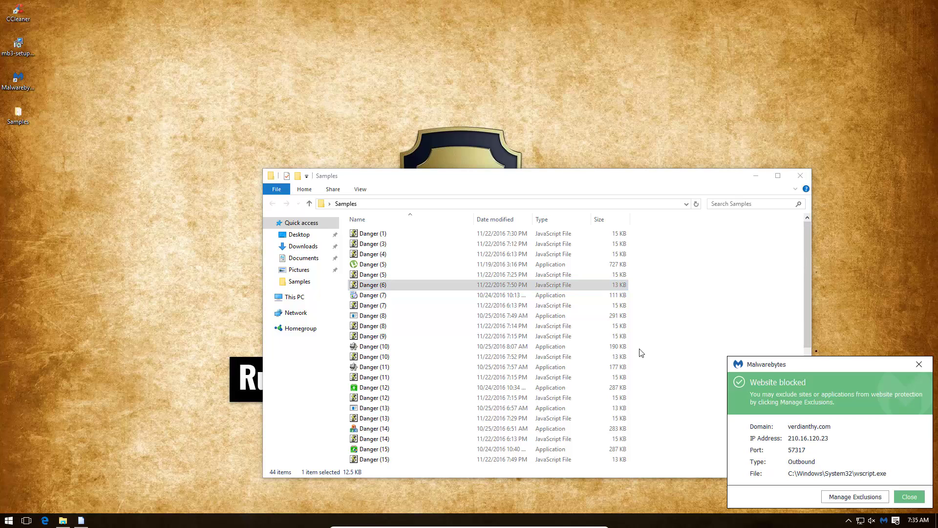
pyautogui.click(902, 494)
pyautogui.click(908, 496)
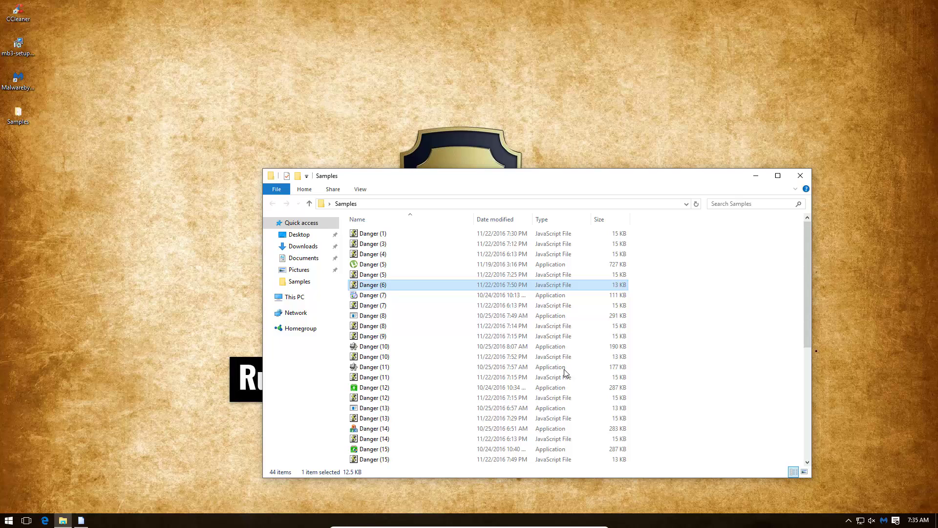
# Run the Danger (7) samples and the Danger (8) application, closing the system error and alerts.
pyautogui.doubleClick(384, 295)
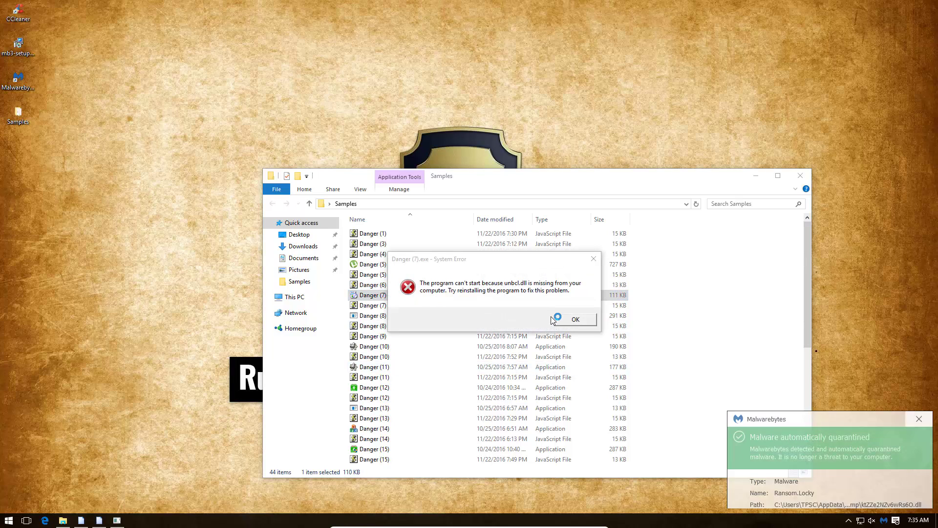
pyautogui.click(574, 318)
pyautogui.click(907, 496)
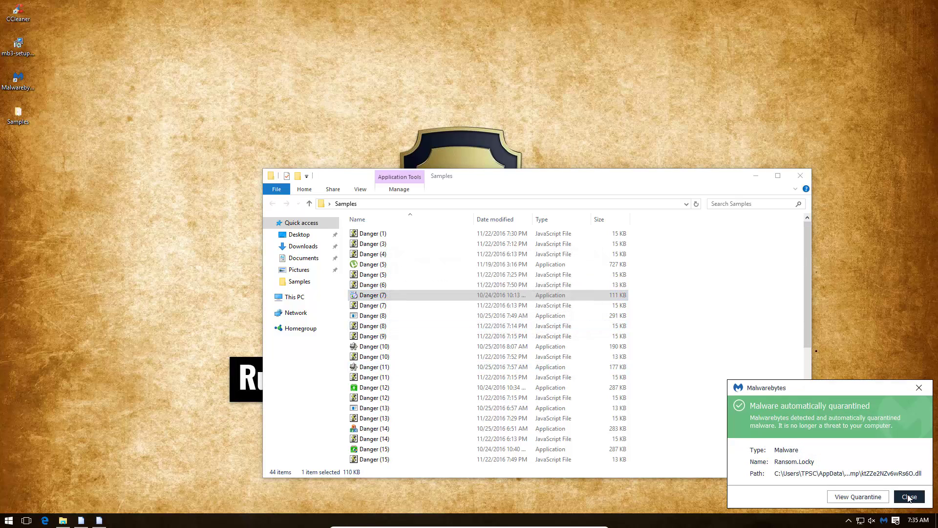
pyautogui.doubleClick(404, 306)
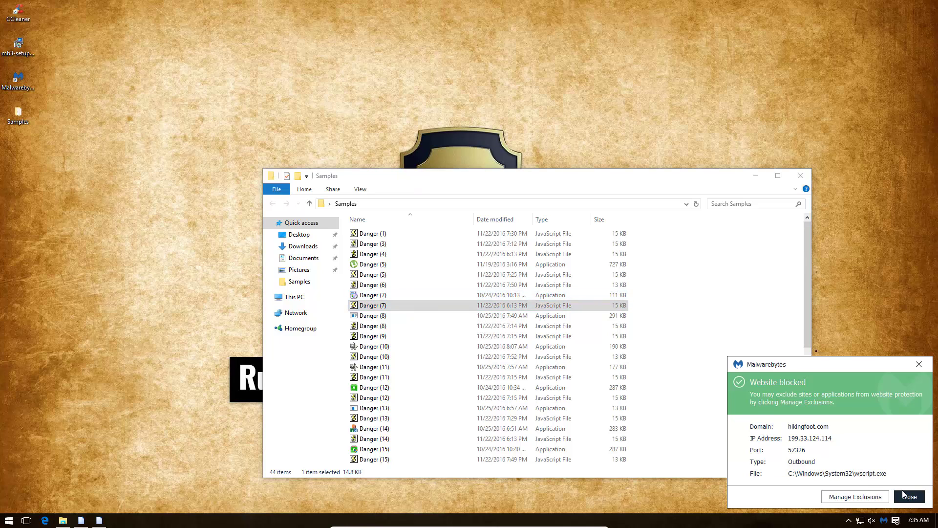
pyautogui.click(908, 496)
pyautogui.click(402, 316)
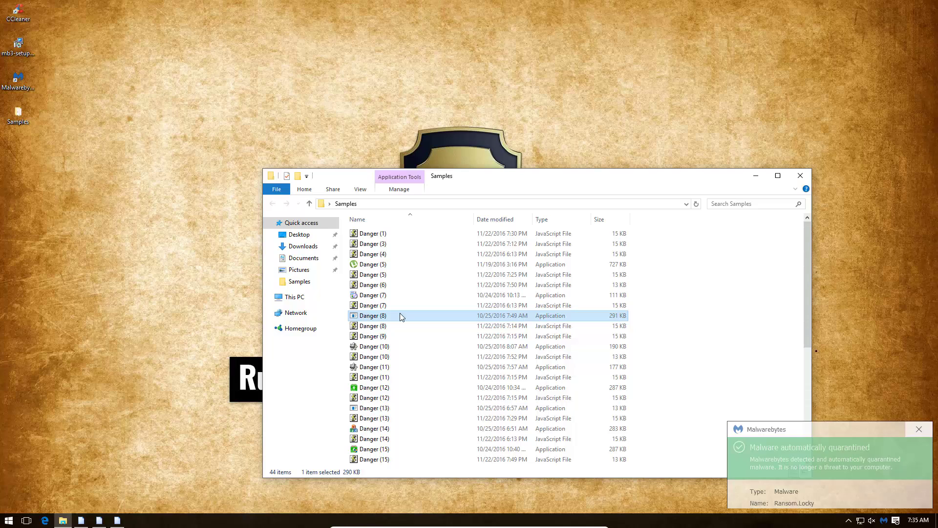
pyautogui.click(909, 496)
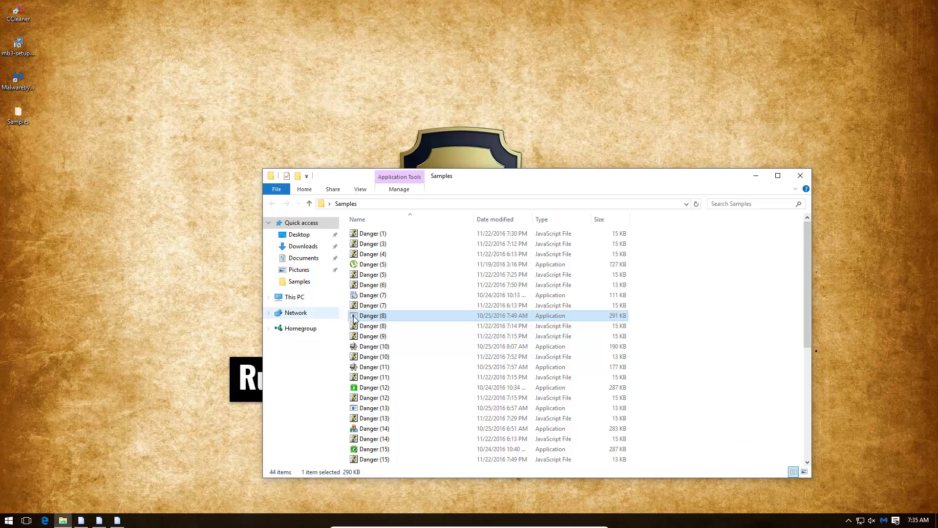
# Run the Danger (8) and (9) scripts and dismiss all website-blocked and quarantine notices.
pyautogui.doubleClick(367, 326)
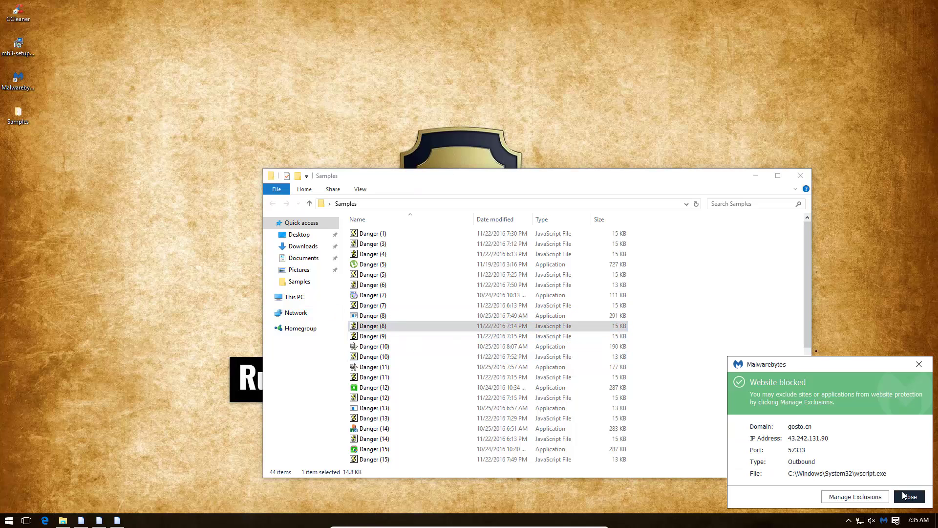
pyautogui.click(907, 497)
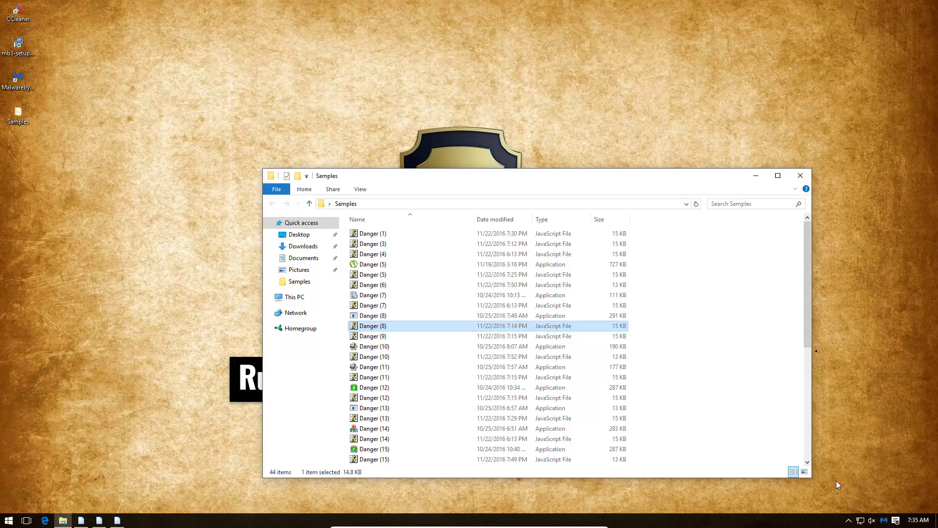
pyautogui.click(388, 337)
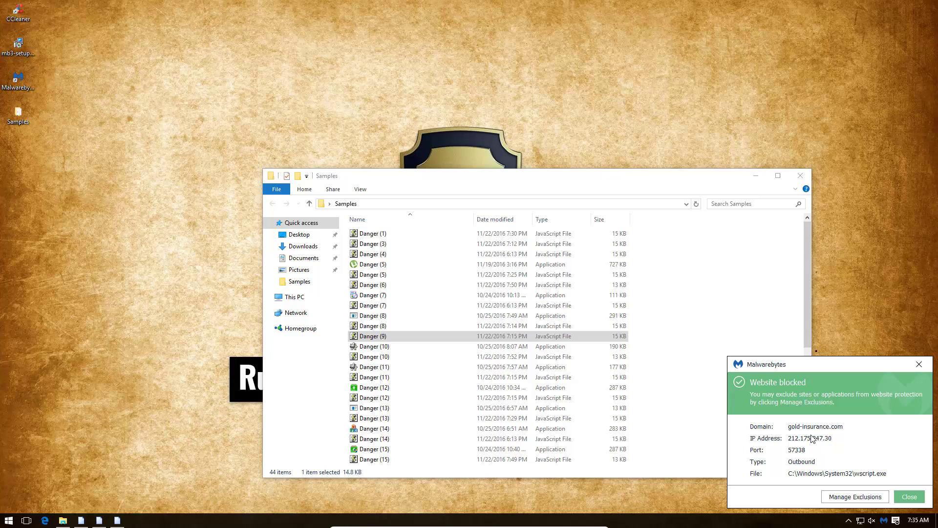
pyautogui.click(911, 495)
pyautogui.click(590, 330)
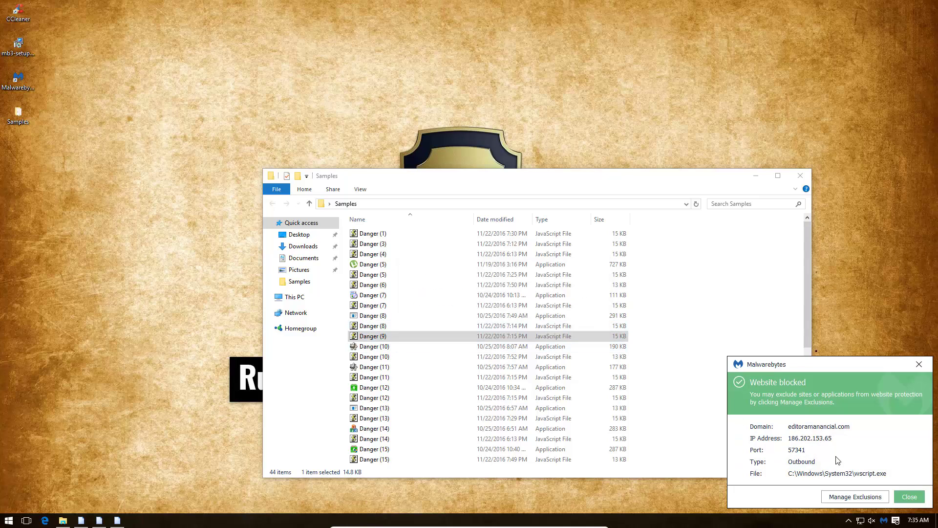
pyautogui.click(911, 496)
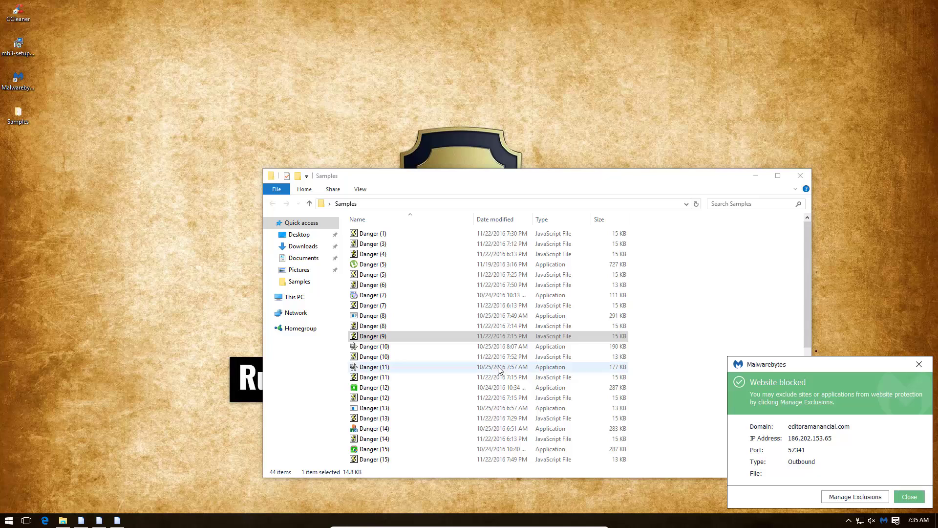
pyautogui.click(911, 497)
pyautogui.click(910, 498)
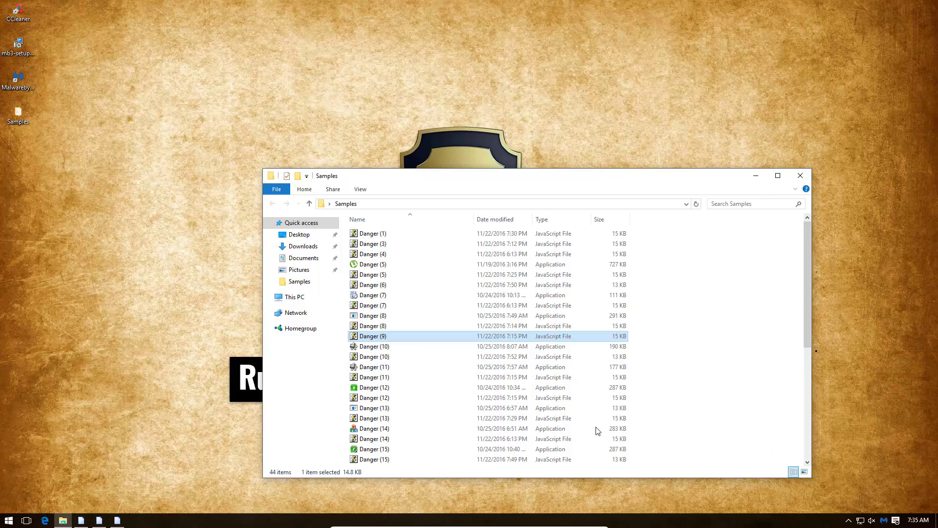
# Run Danger (10) and dismiss the missing libglib, libintl-8.dll and libgimpbase DLL errors.
pyautogui.doubleClick(396, 346)
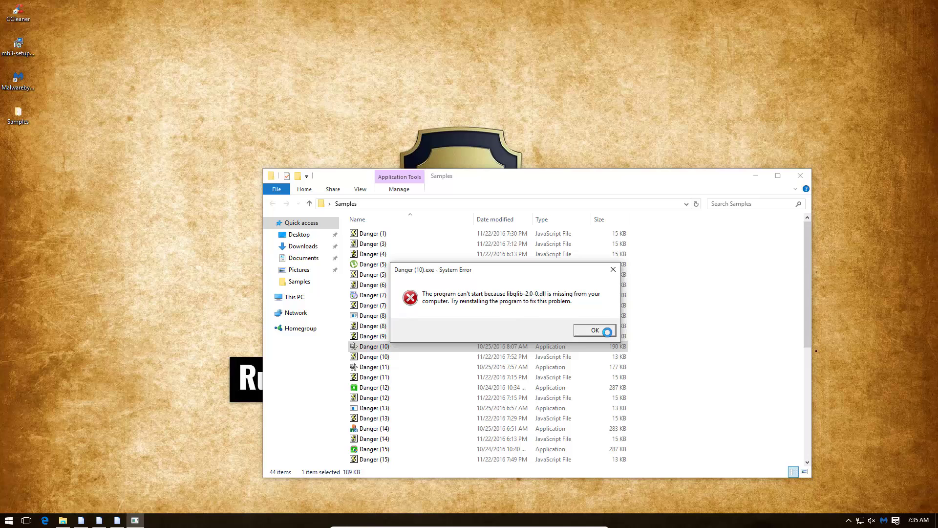
pyautogui.click(607, 331)
pyautogui.click(594, 330)
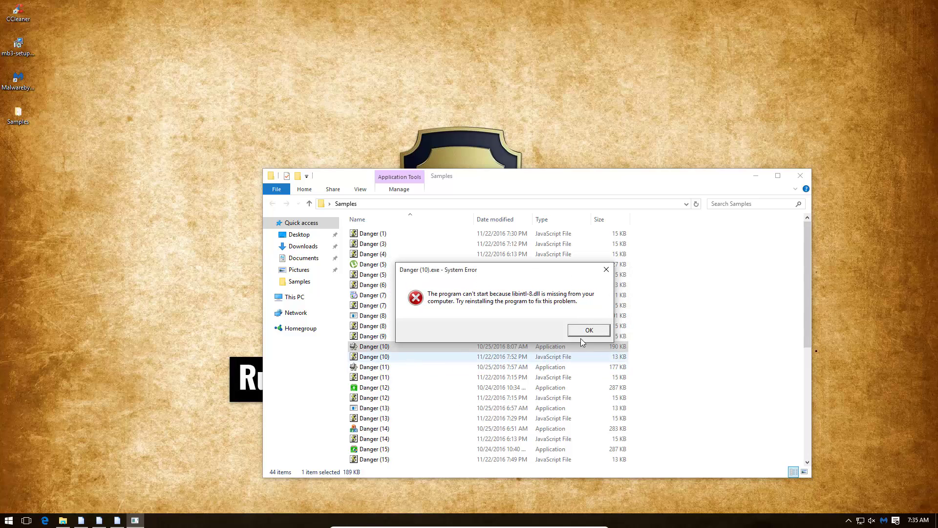
pyautogui.click(592, 331)
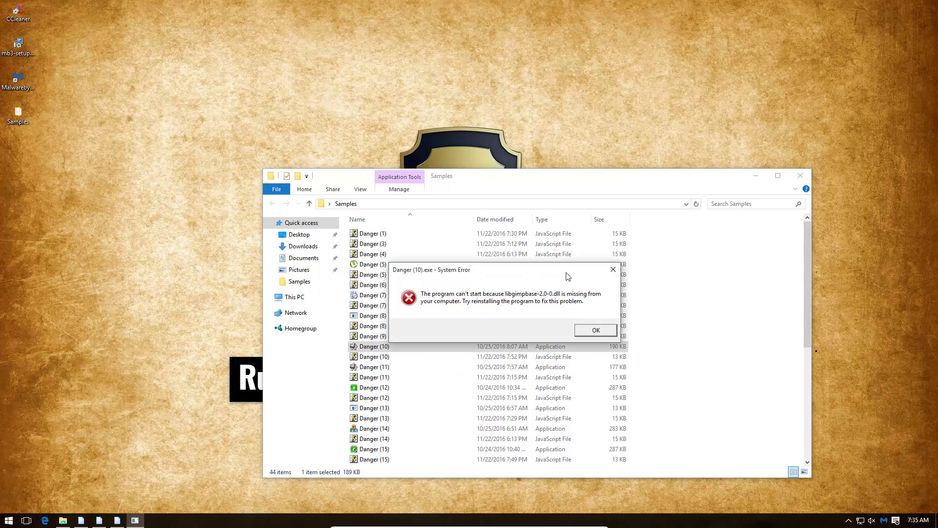
pyautogui.moveTo(567, 276); pyautogui.dragTo(656, 258)
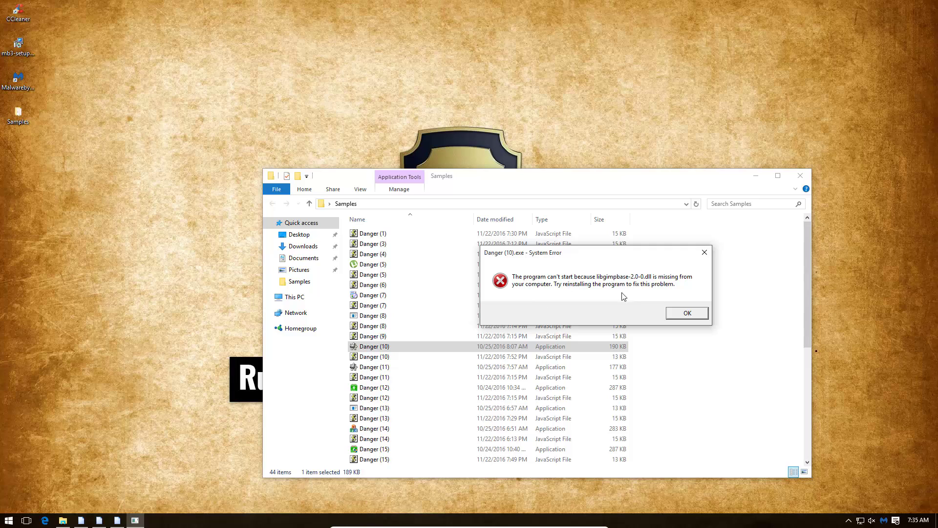
pyautogui.click(691, 317)
# Run Danger (11) and dismiss the missing libgimpui DLL and RunDLL entry errors.
pyautogui.doubleClick(396, 367)
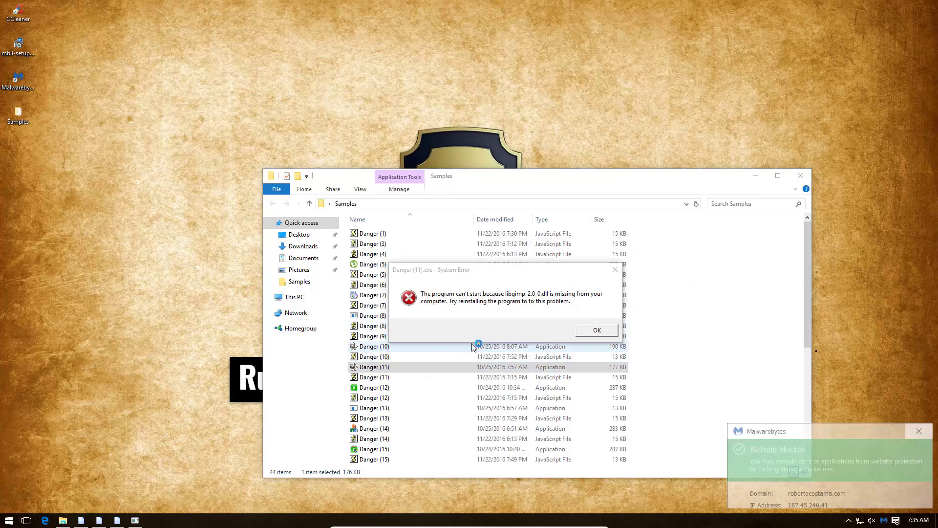
pyautogui.moveTo(458, 269); pyautogui.dragTo(608, 236)
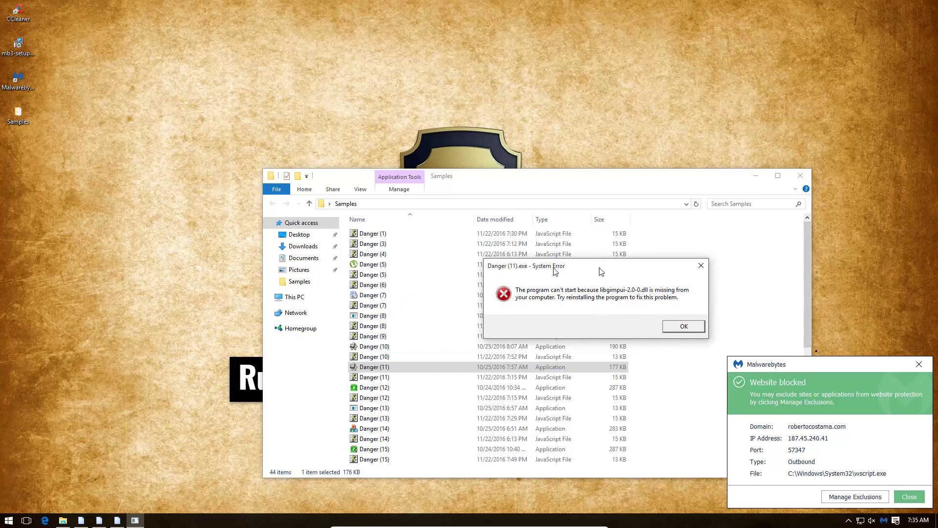
pyautogui.click(537, 365)
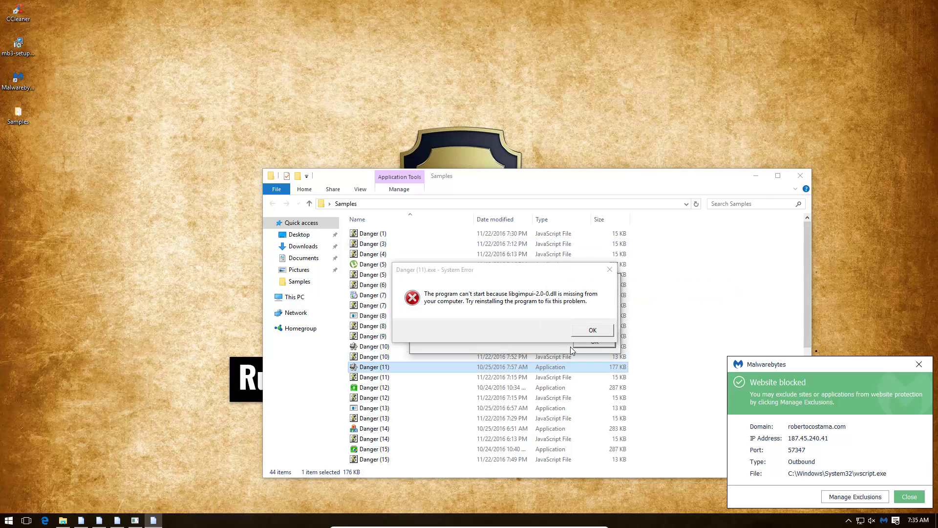
pyautogui.click(592, 332)
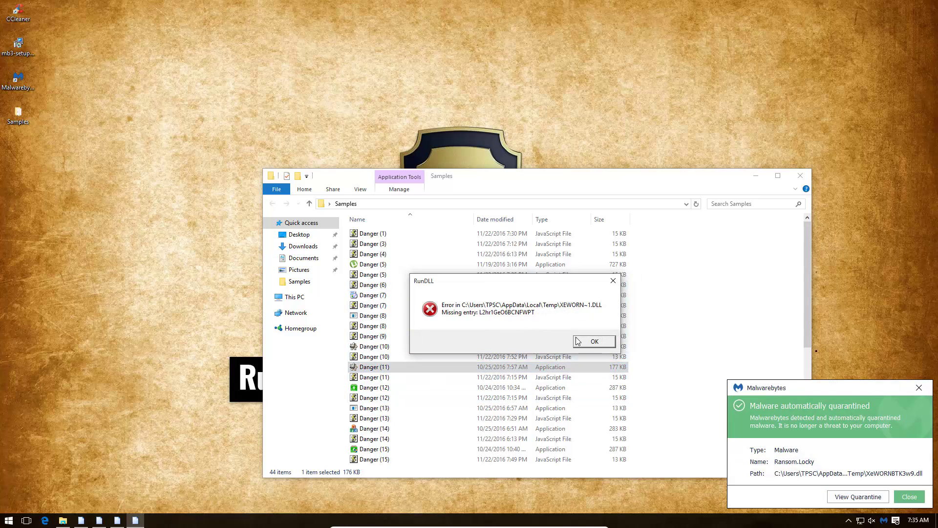
pyautogui.click(577, 341)
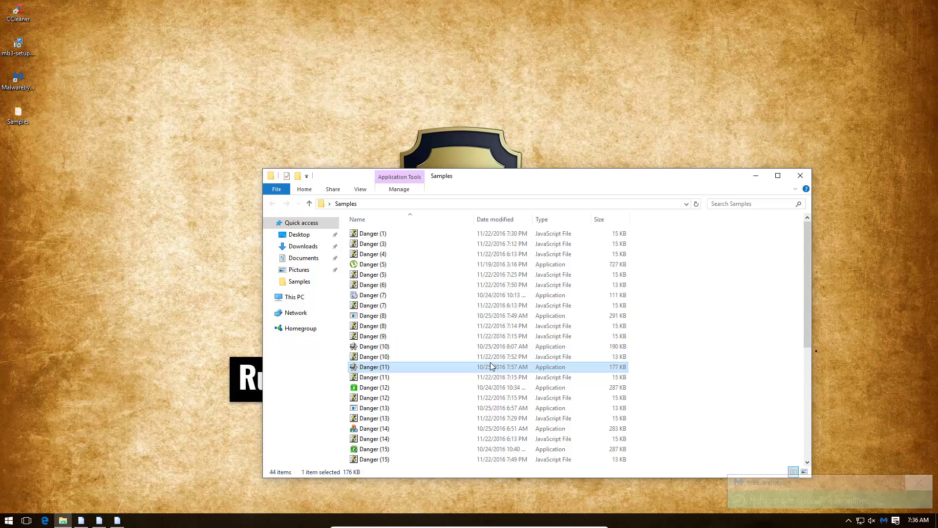
# Run the Danger (11) to (13) samples, dismissing the missing mfc110.dll and MSVCP110.dll errors.
pyautogui.click(394, 378)
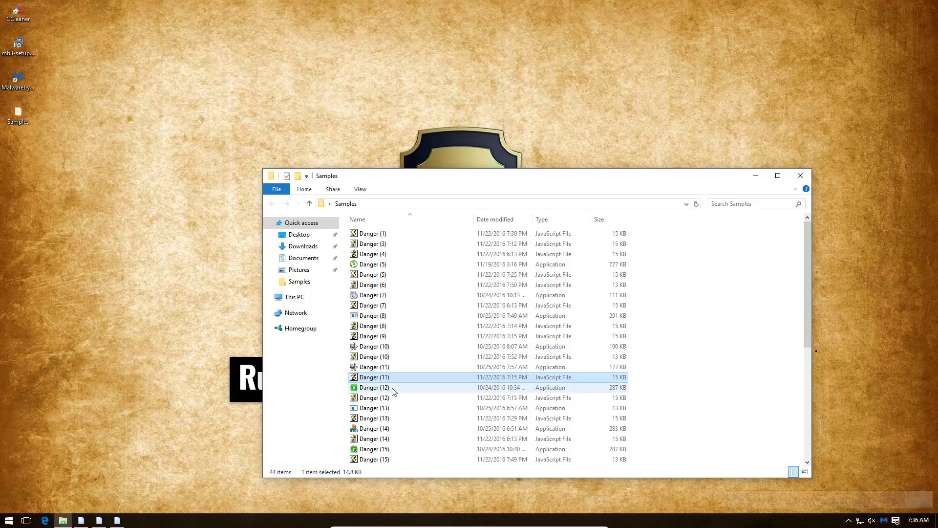
pyautogui.click(391, 387)
pyautogui.click(402, 397)
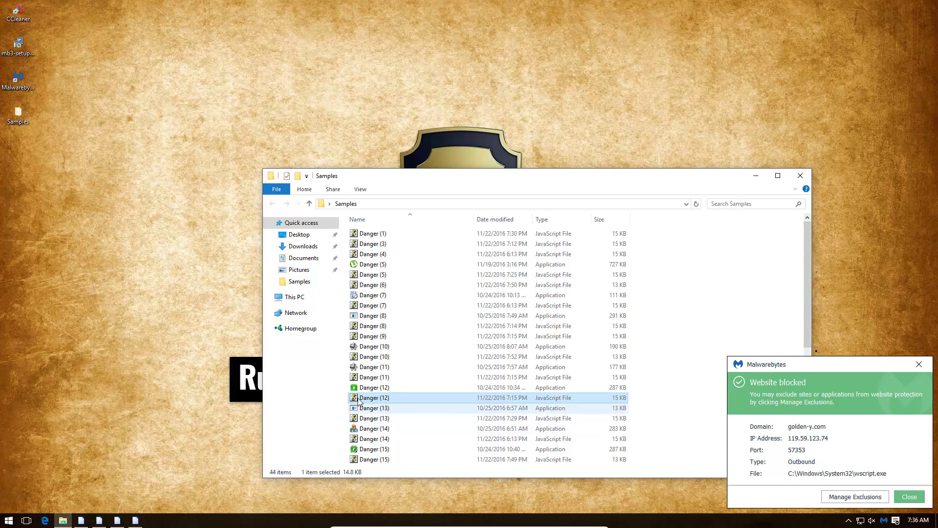
pyautogui.doubleClick(429, 407)
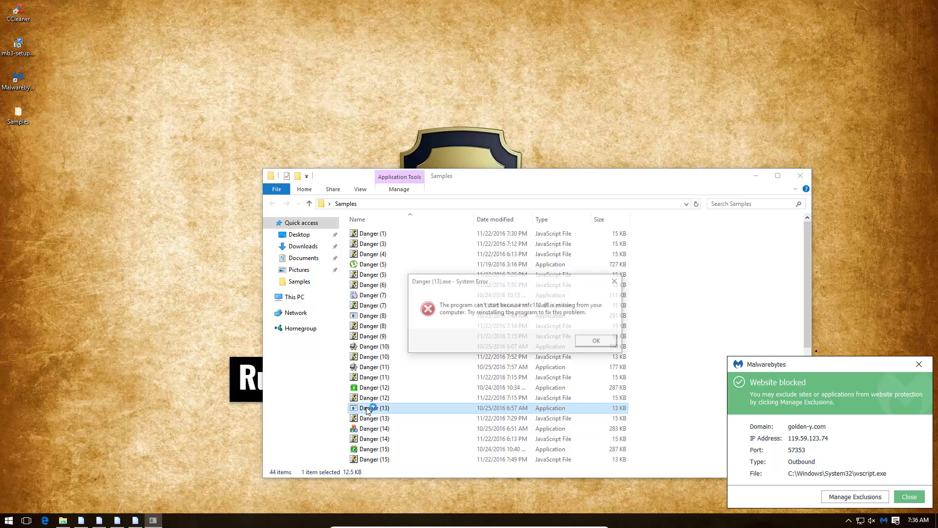
pyautogui.click(600, 342)
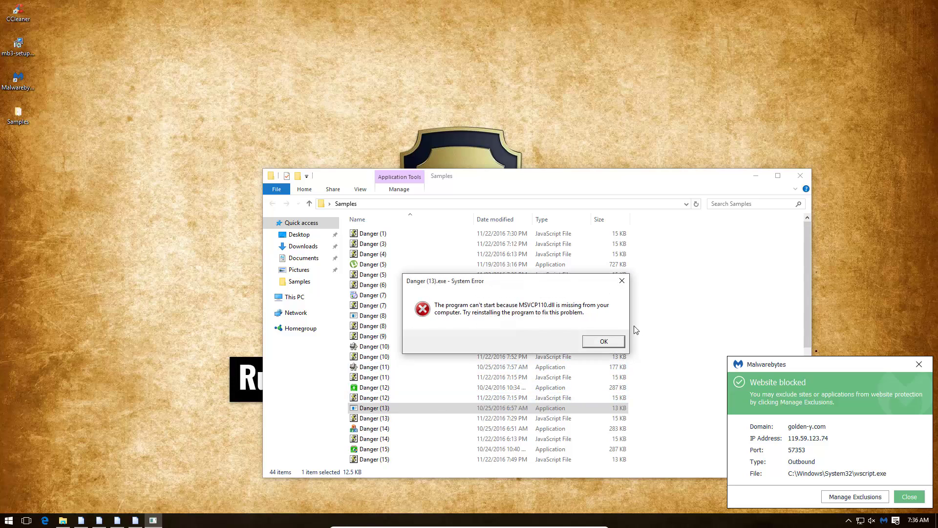
pyautogui.click(603, 342)
pyautogui.click(390, 419)
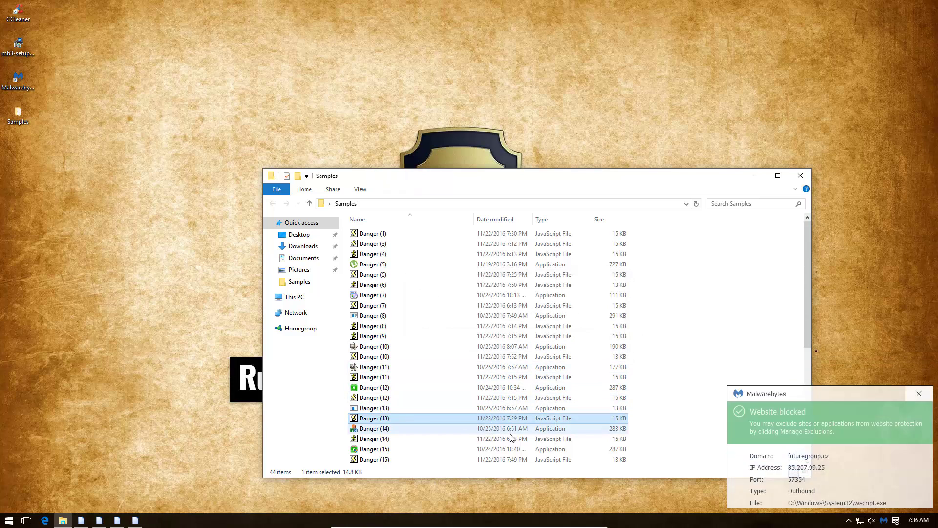
pyautogui.scroll(-4, 561, 426)
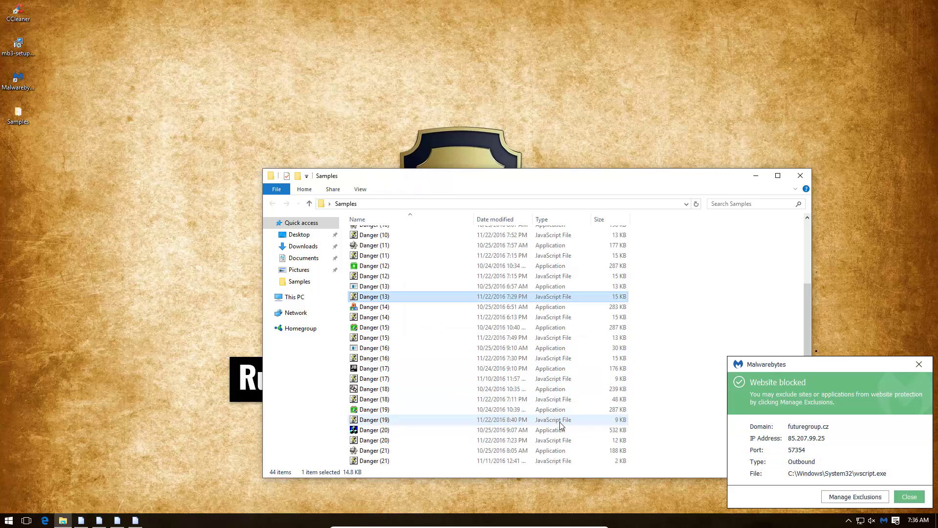
# Run the Danger (14) and (15) samples, allowing UAC and closing the blocked-website, quarantine and error popups.
pyautogui.doubleClick(385, 309)
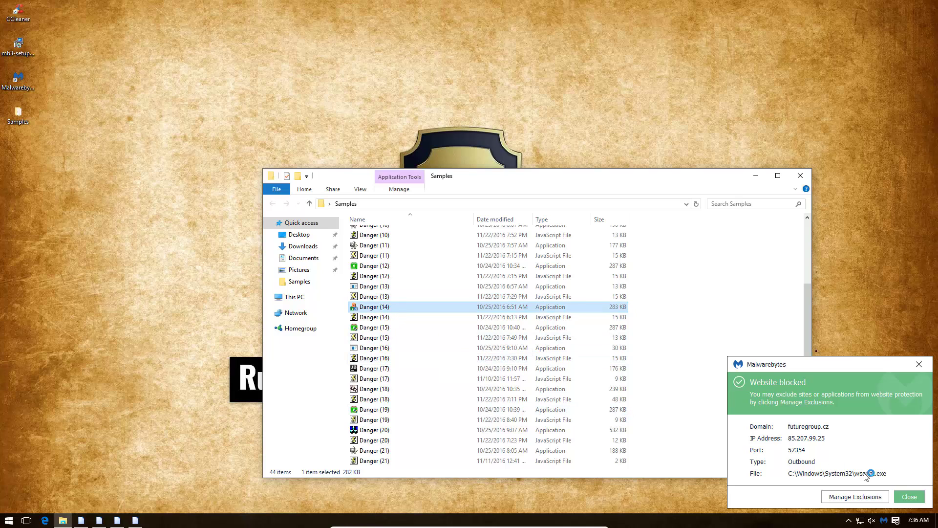
pyautogui.click(901, 493)
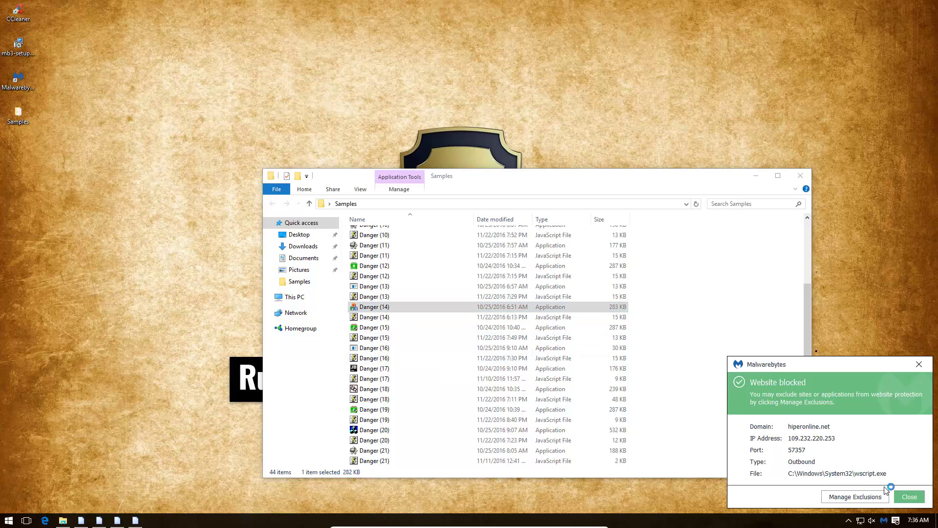
pyautogui.click(912, 498)
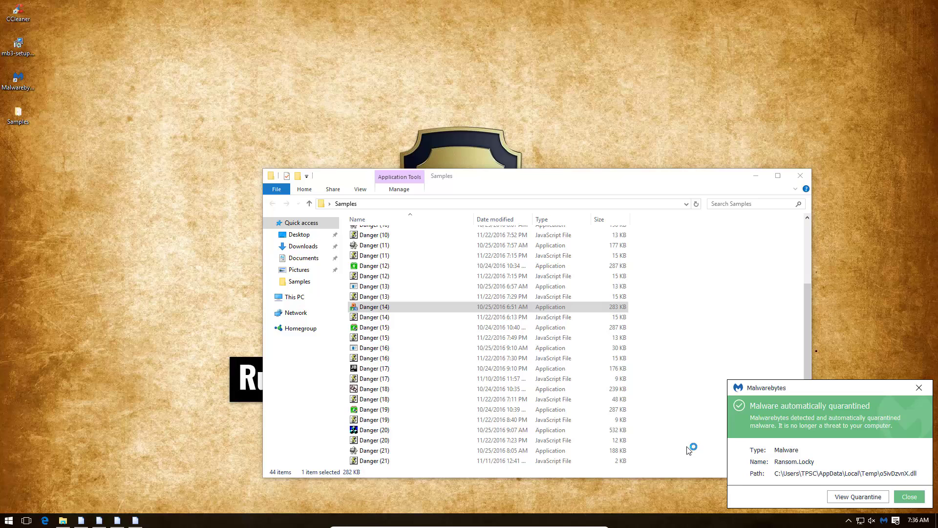
pyautogui.click(913, 498)
pyautogui.click(436, 319)
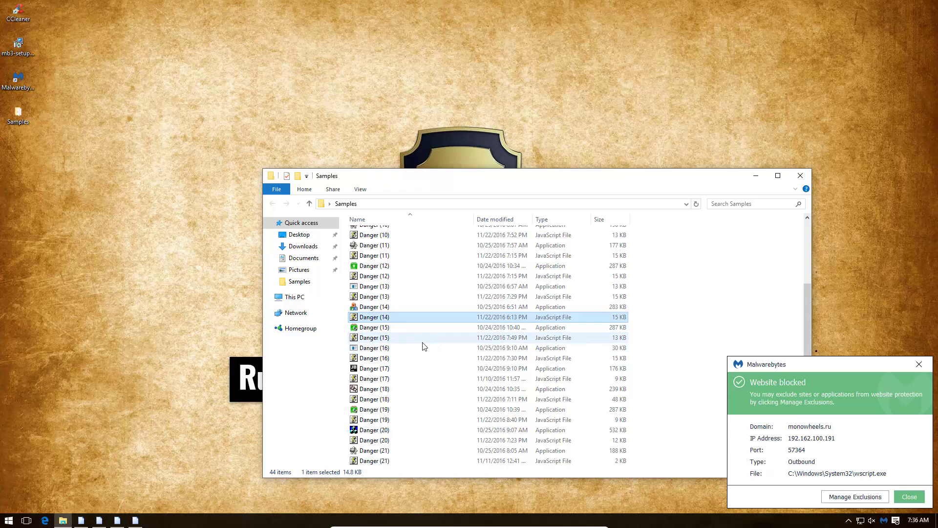
pyautogui.doubleClick(396, 327)
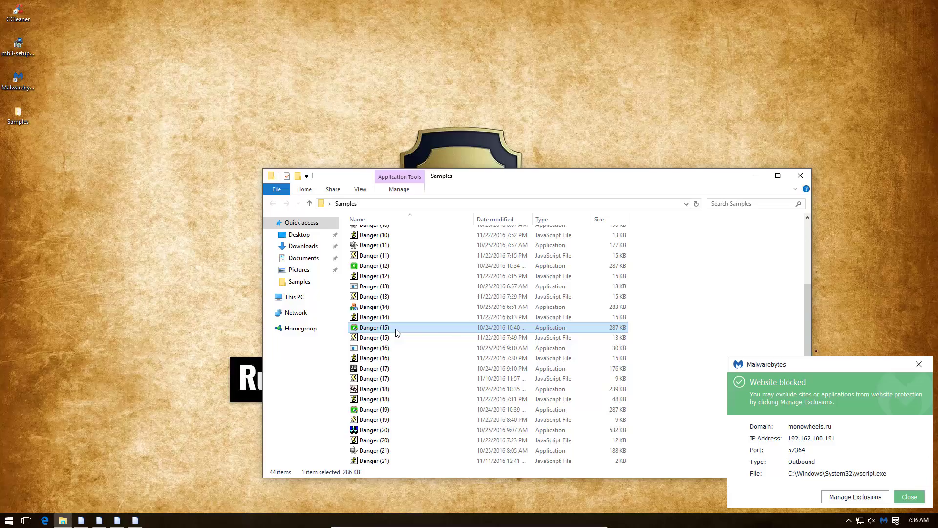
pyautogui.click(505, 281)
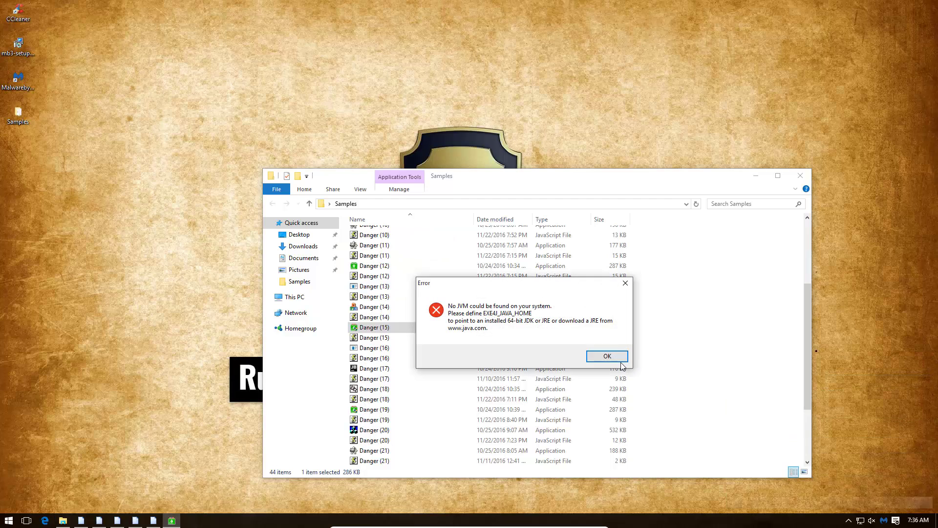
pyautogui.click(613, 359)
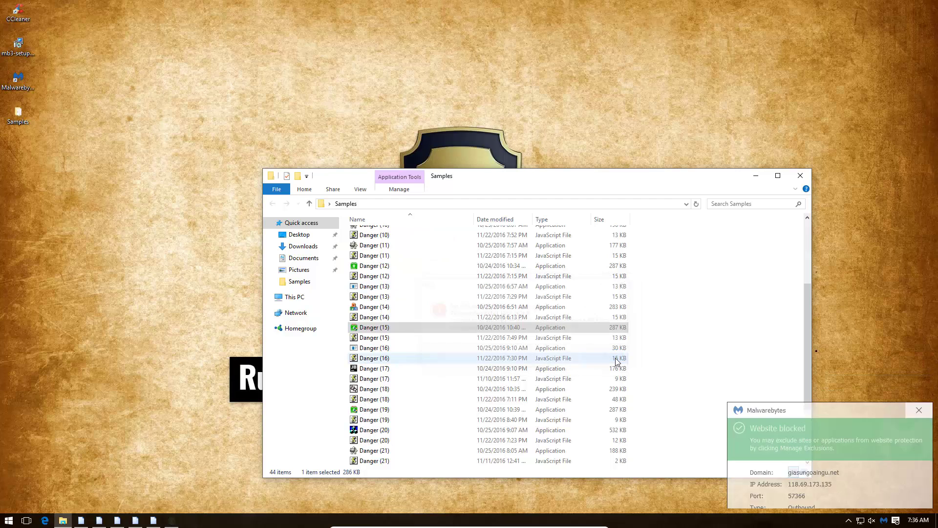
pyautogui.click(413, 338)
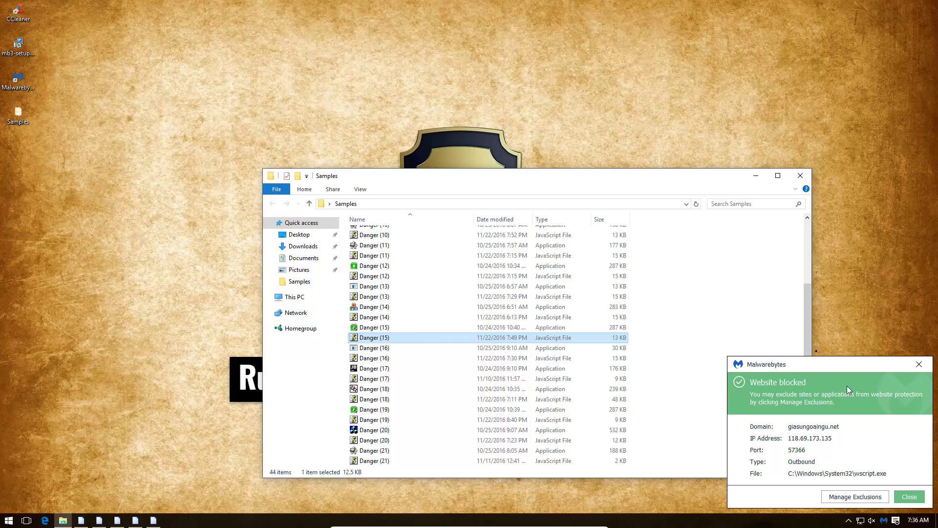
pyautogui.click(914, 498)
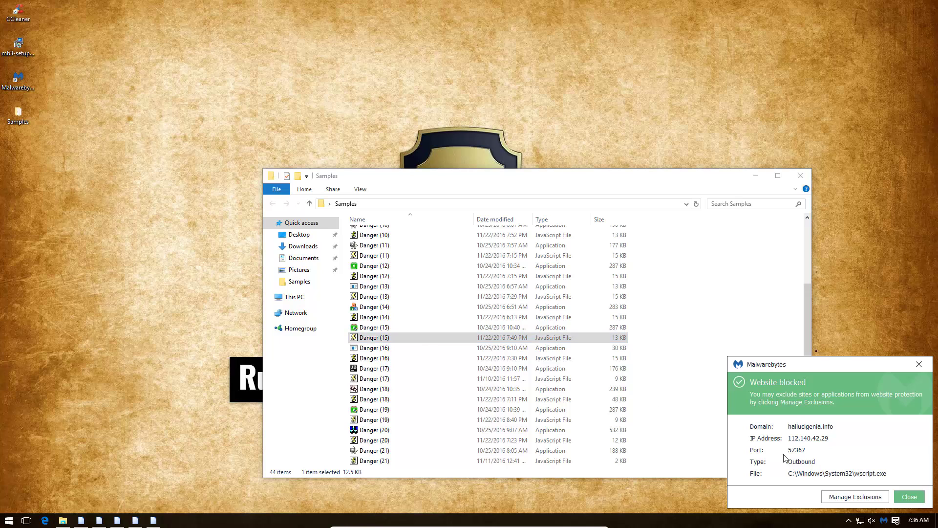
pyautogui.click(909, 498)
pyautogui.click(602, 353)
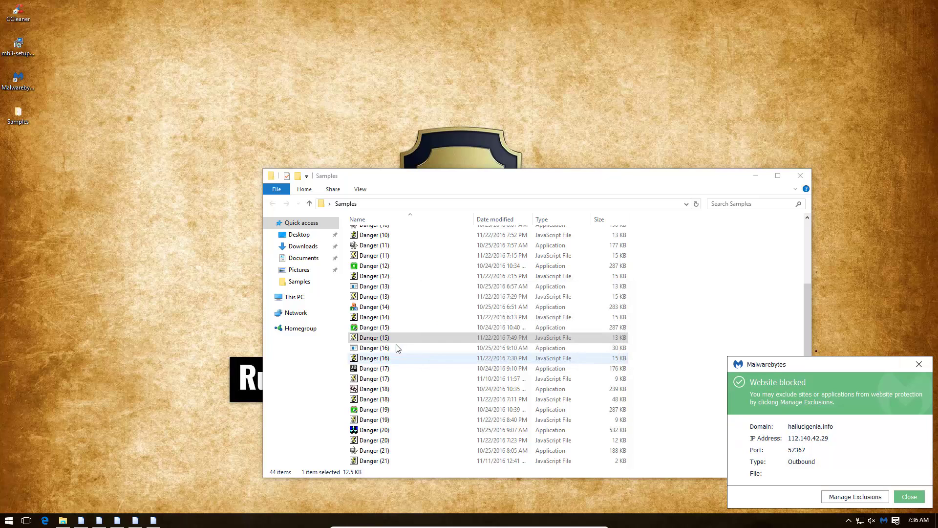
# Run Danger (16) and (17), dismissing the missing mfc110.dll, MSVCR110.dll and Java launcher errors.
pyautogui.doubleClick(389, 348)
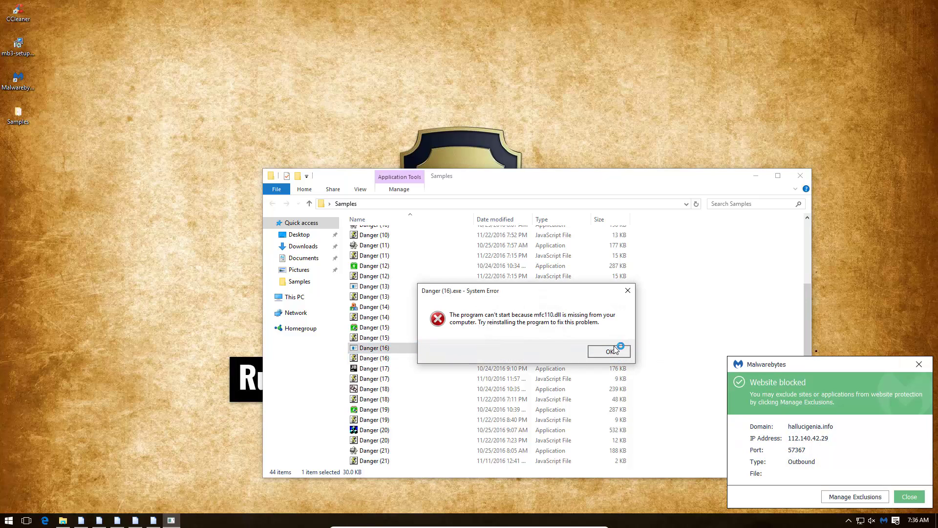
pyautogui.click(612, 352)
pyautogui.click(615, 352)
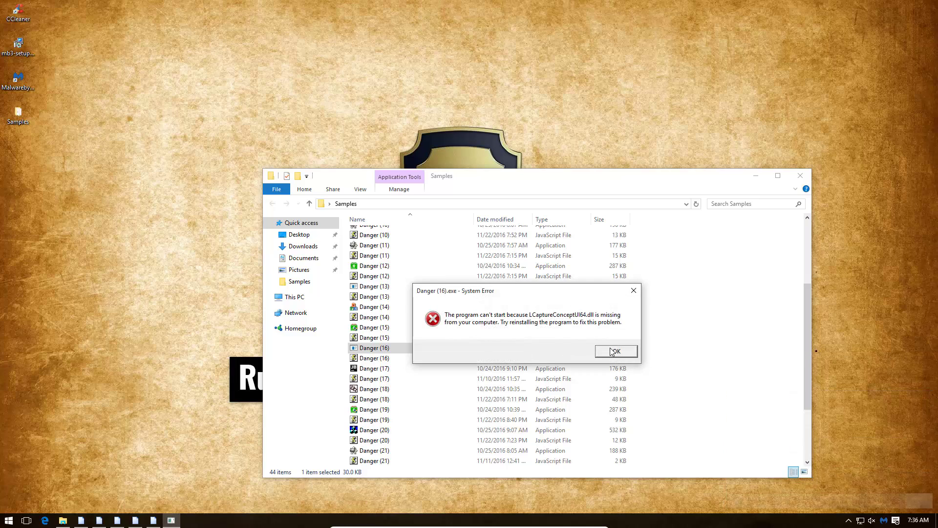
pyautogui.click(614, 351)
pyautogui.click(379, 360)
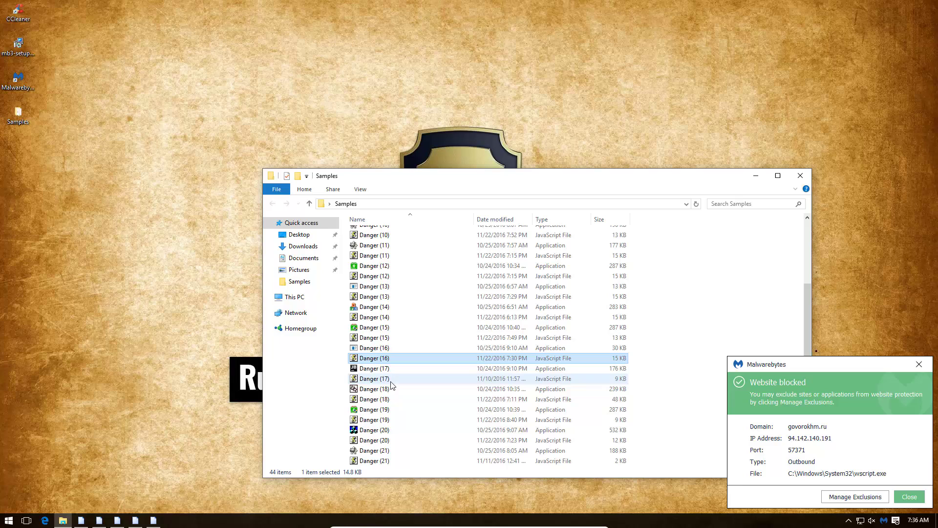
pyautogui.click(389, 369)
pyautogui.doubleClick(393, 370)
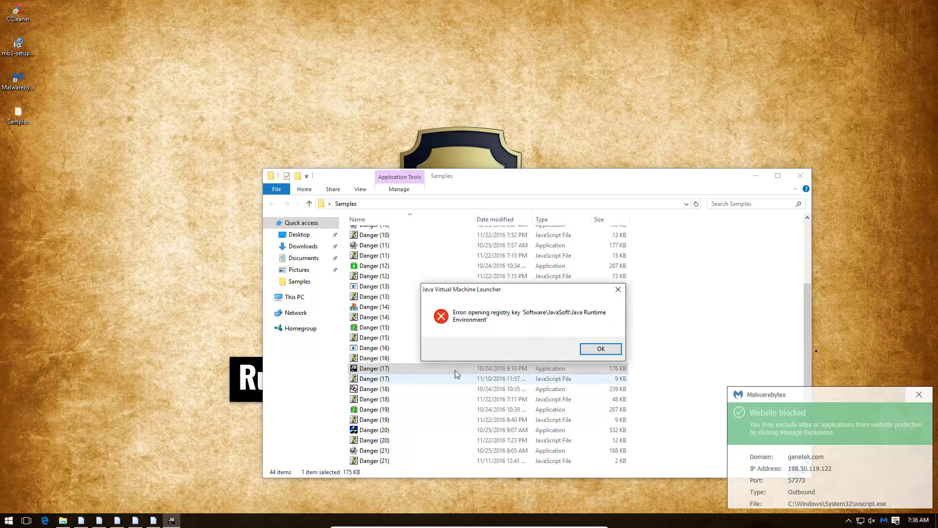
pyautogui.click(600, 353)
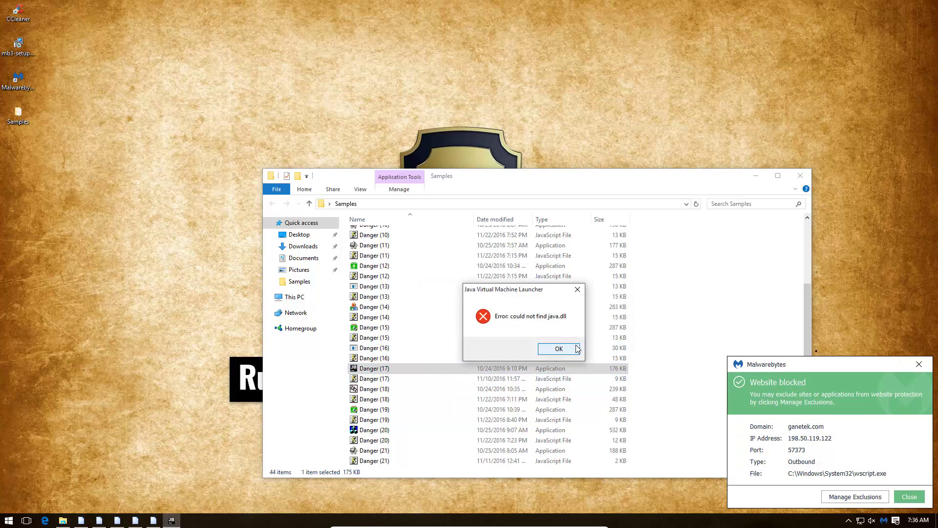
pyautogui.click(562, 350)
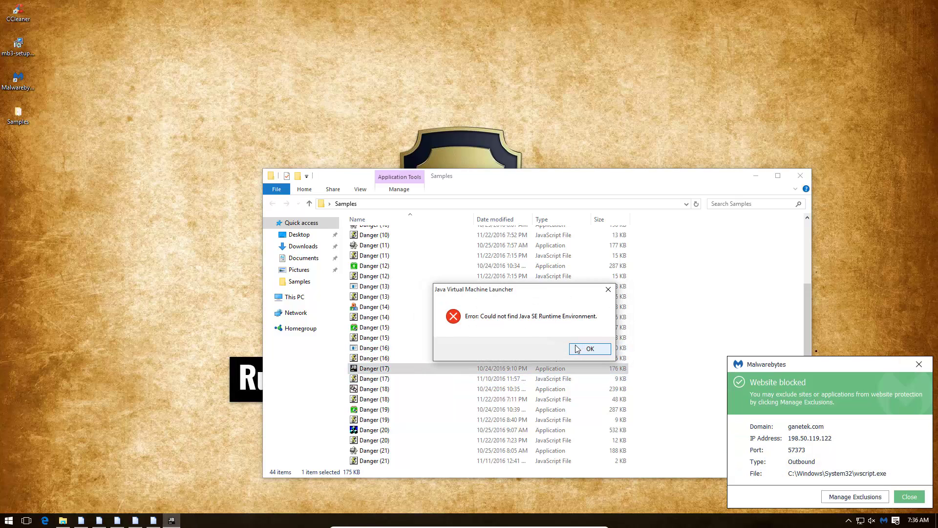
pyautogui.click(359, 380)
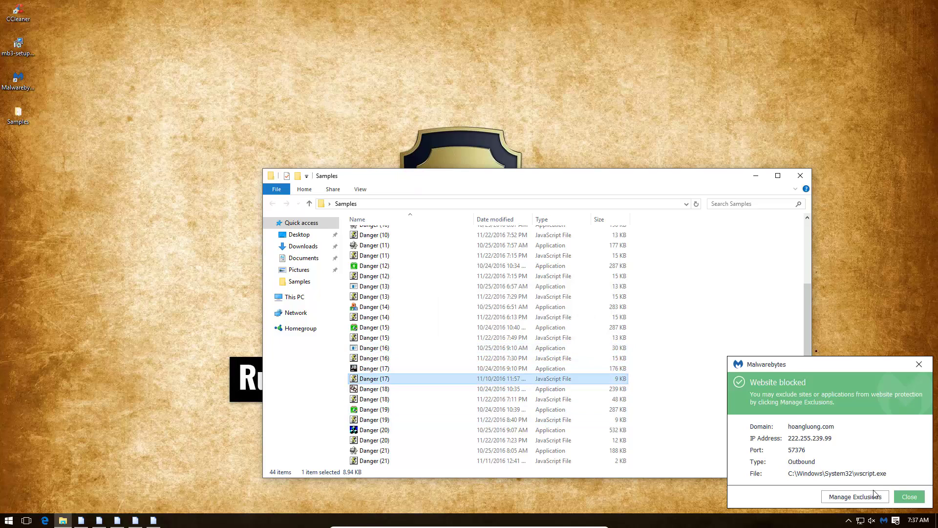
# Run Danger (18) and (19), approving UAC and closing the No JVM errors and website-blocked alerts.
pyautogui.doubleClick(441, 389)
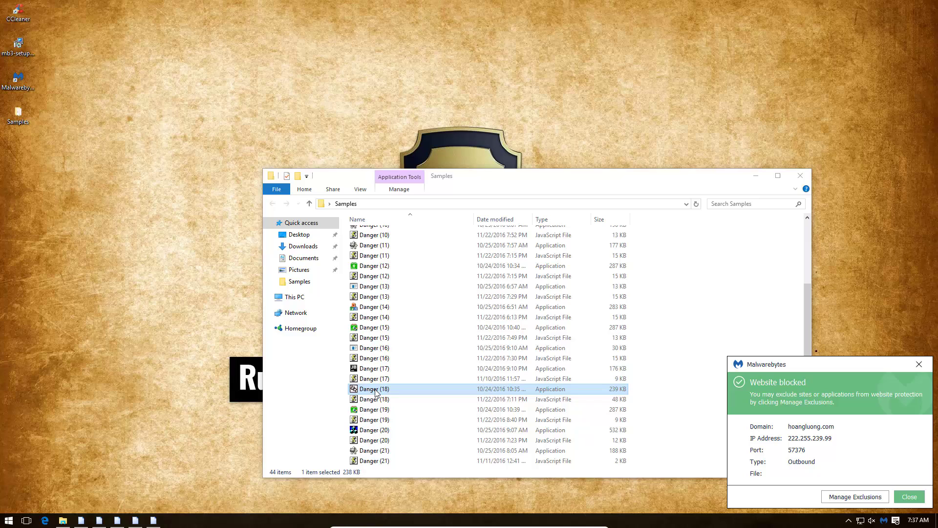
pyautogui.click(621, 359)
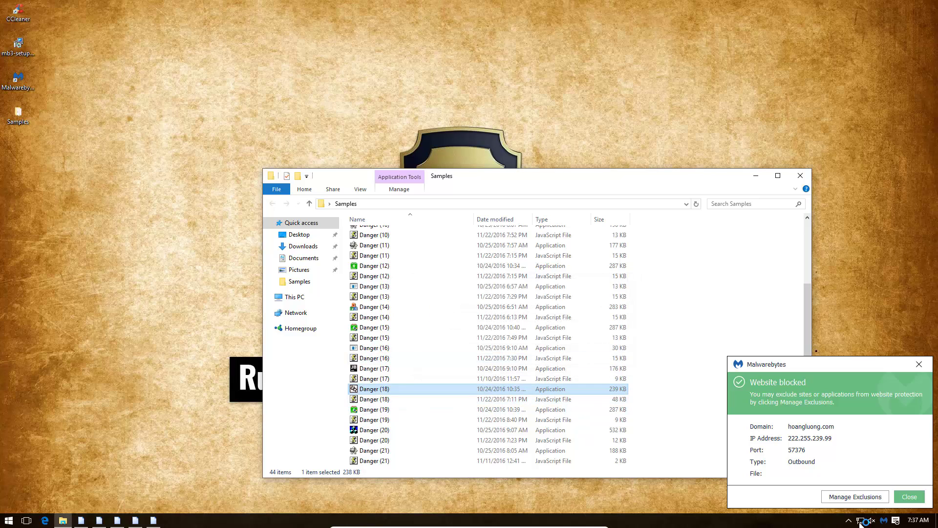
pyautogui.click(908, 498)
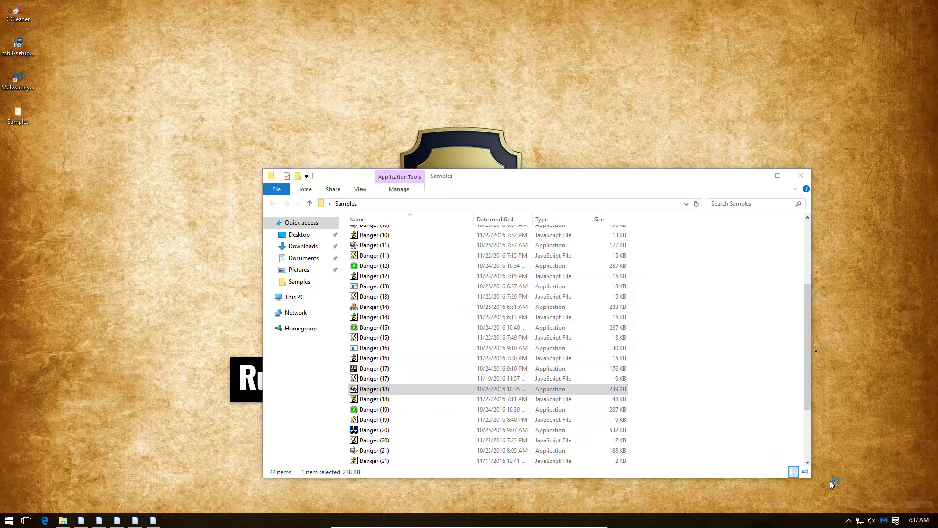
pyautogui.click(373, 400)
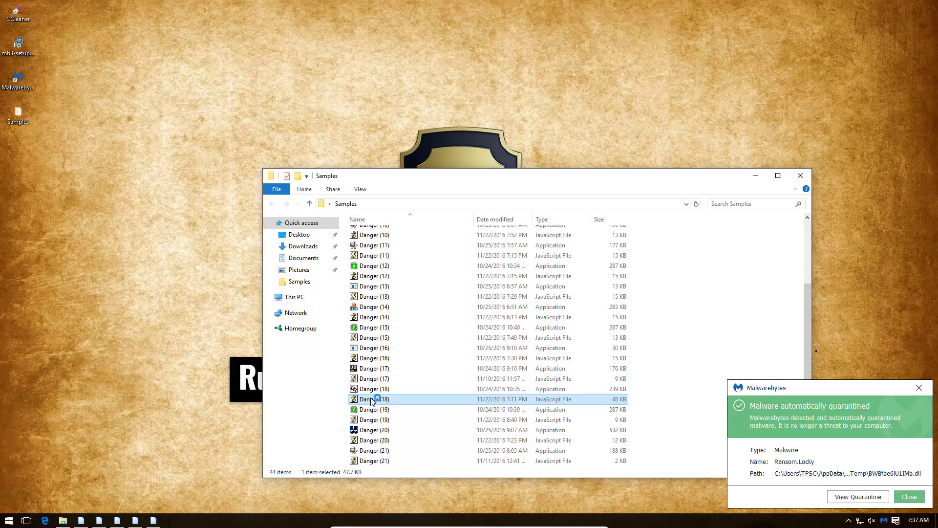
pyautogui.doubleClick(394, 411)
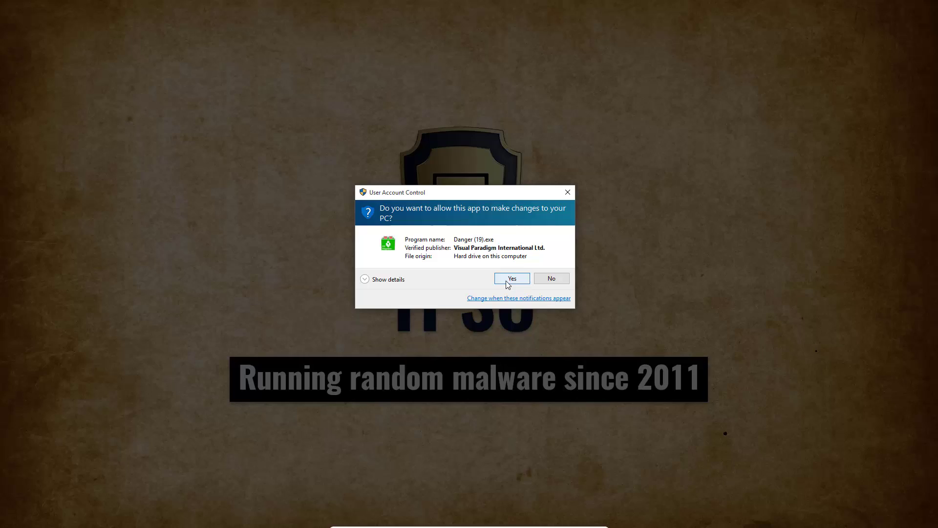
pyautogui.click(506, 281)
pyautogui.click(601, 355)
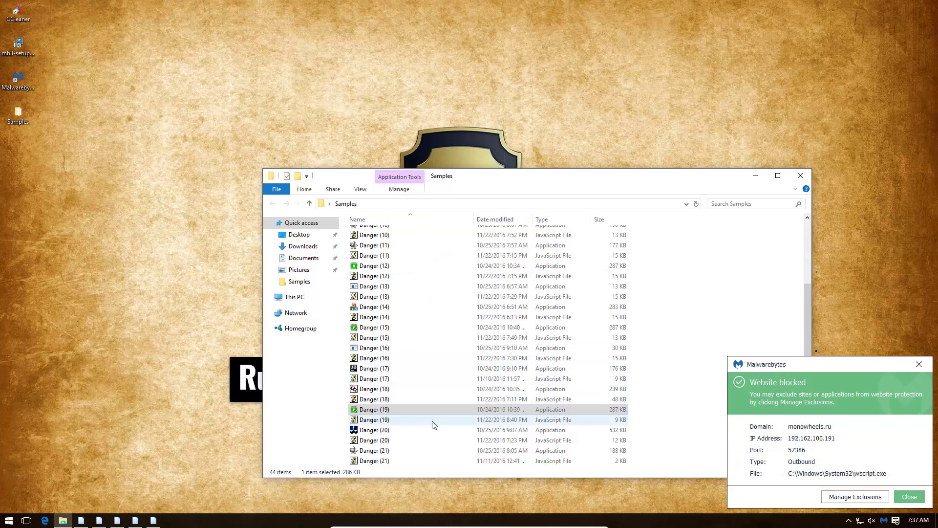
pyautogui.click(433, 422)
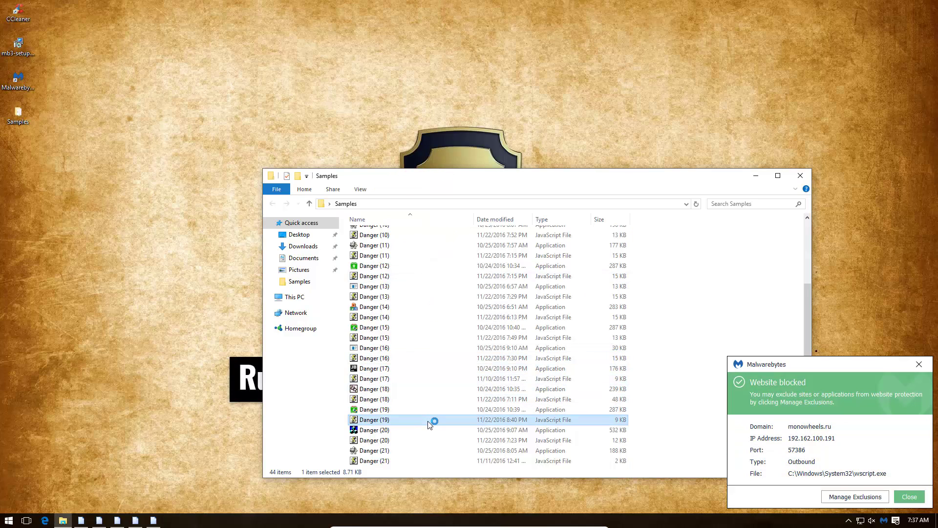
pyautogui.click(906, 497)
pyautogui.click(916, 502)
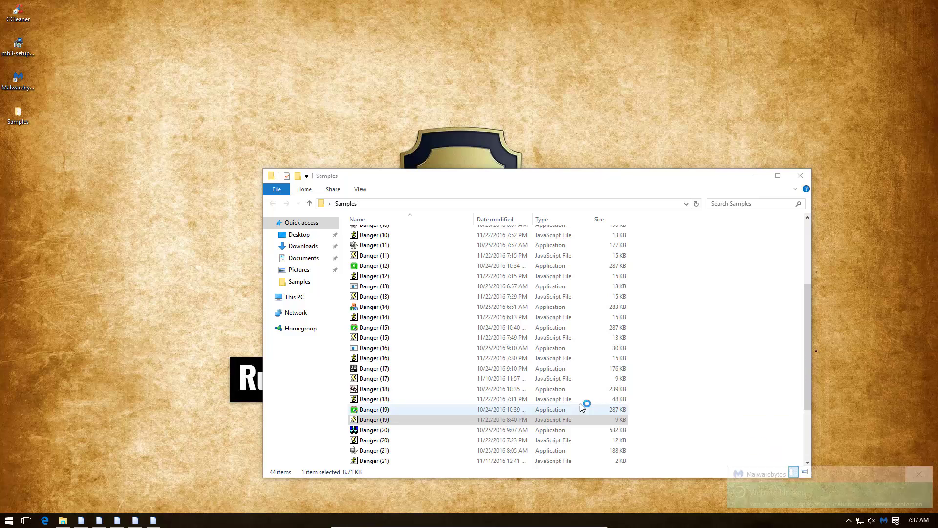
pyautogui.scroll(-3, 583, 404)
# Run Danger (20) and (21), dismissing the missing-DLL errors and UAC prompt, and closing the quarantine notice.
pyautogui.doubleClick(374, 339)
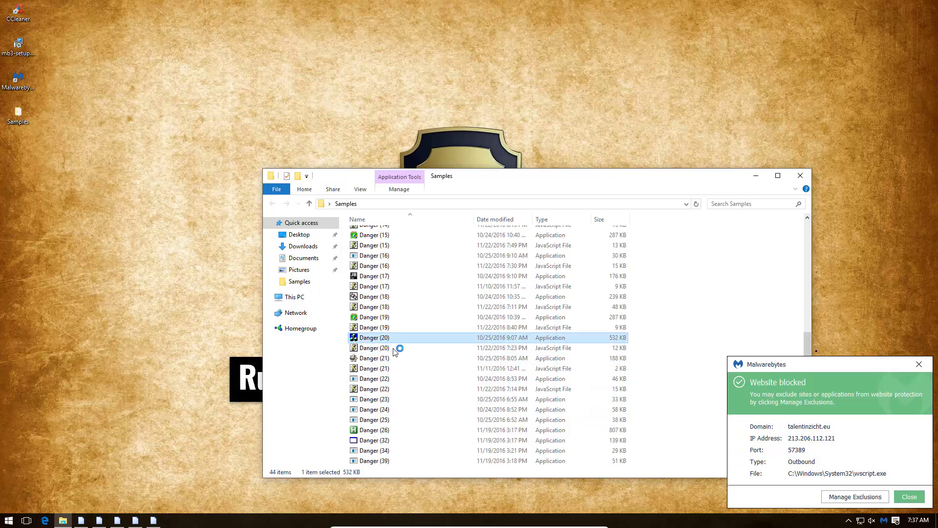
pyautogui.click(614, 355)
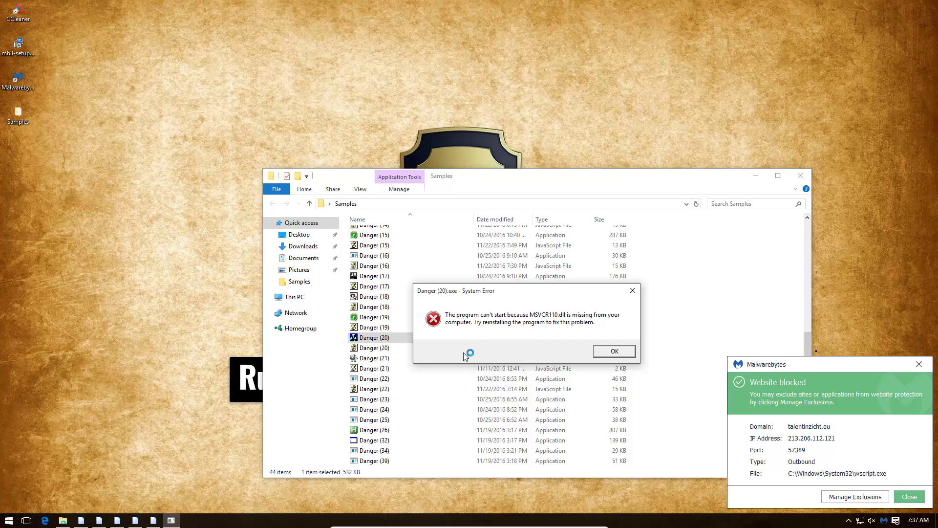
pyautogui.click(613, 352)
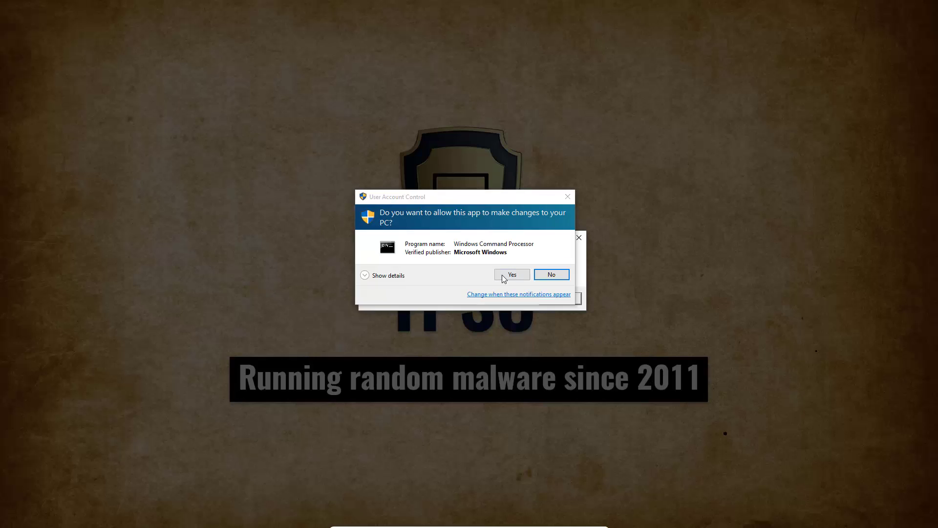
pyautogui.click(503, 273)
pyautogui.click(614, 350)
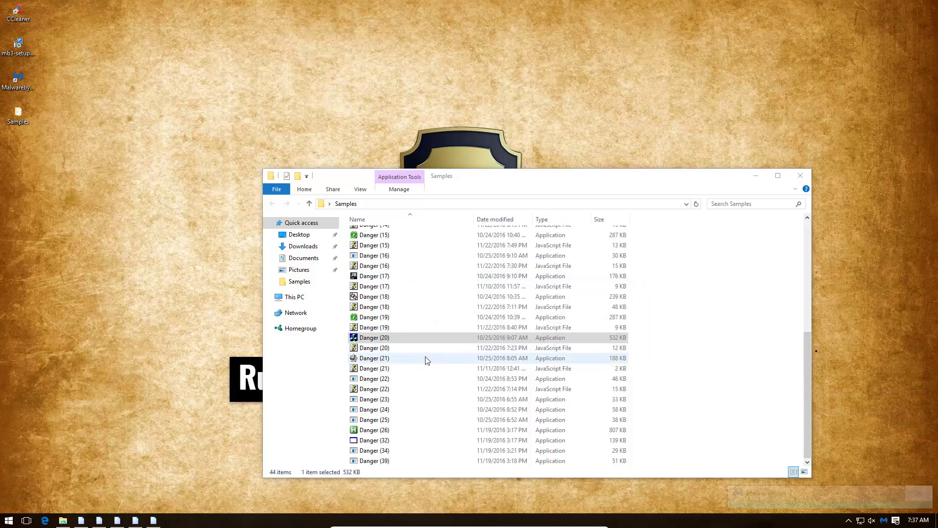
pyautogui.doubleClick(397, 358)
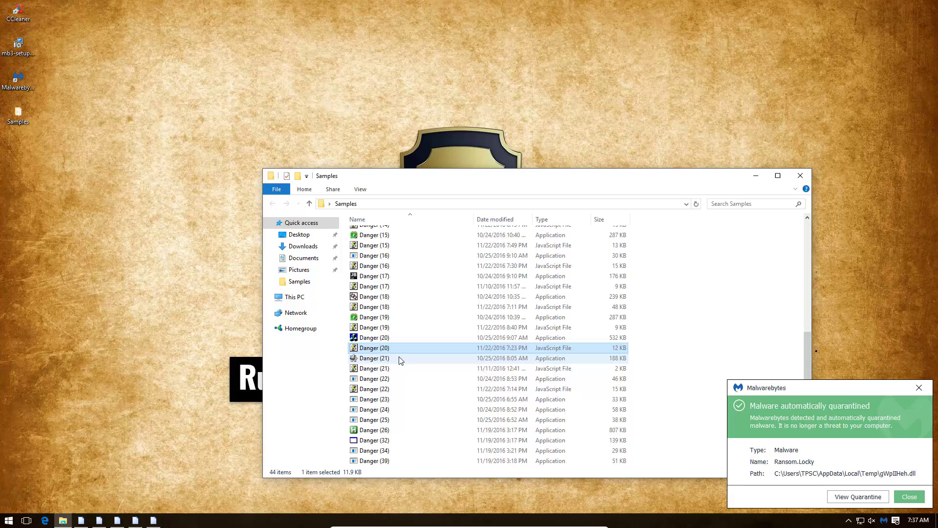
pyautogui.click(904, 491)
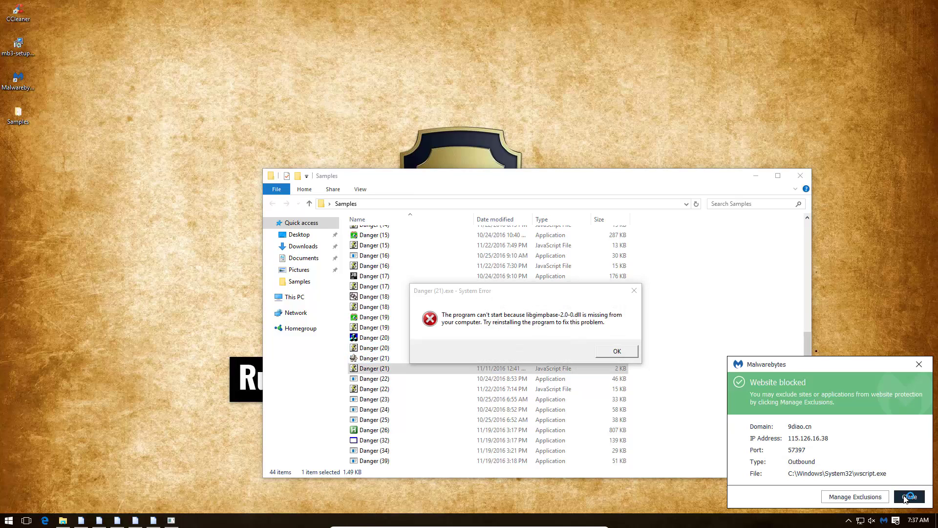
# Run the Danger (22) through Danger (32) samples in turn.
pyautogui.click(613, 351)
pyautogui.doubleClick(382, 379)
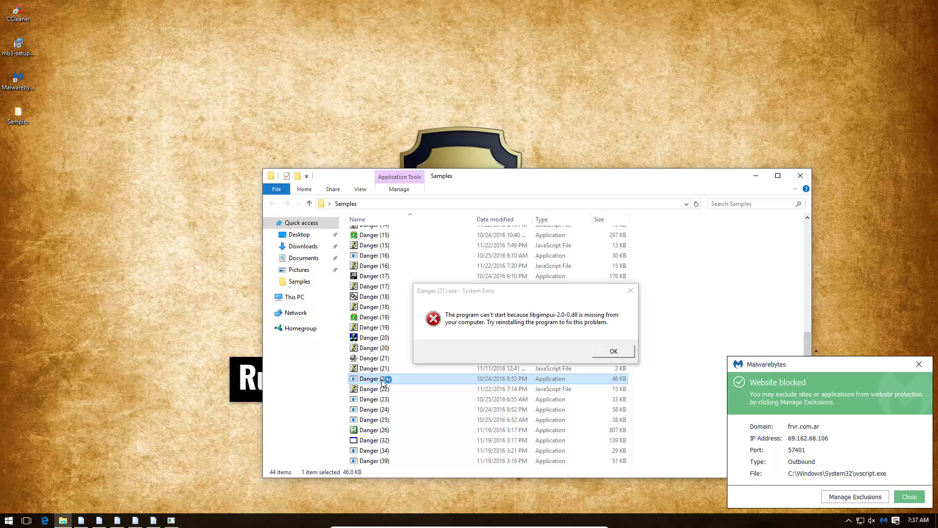
pyautogui.click(381, 390)
pyautogui.click(379, 399)
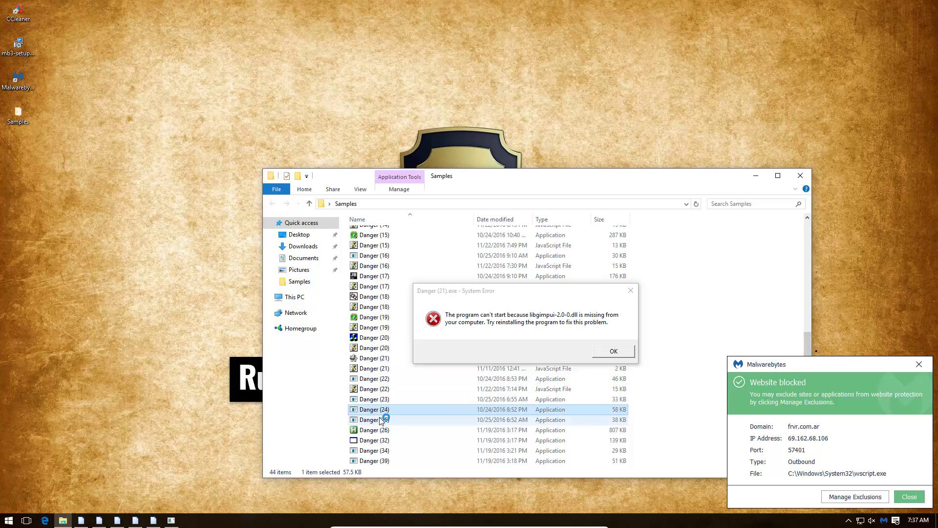
pyautogui.click(380, 419)
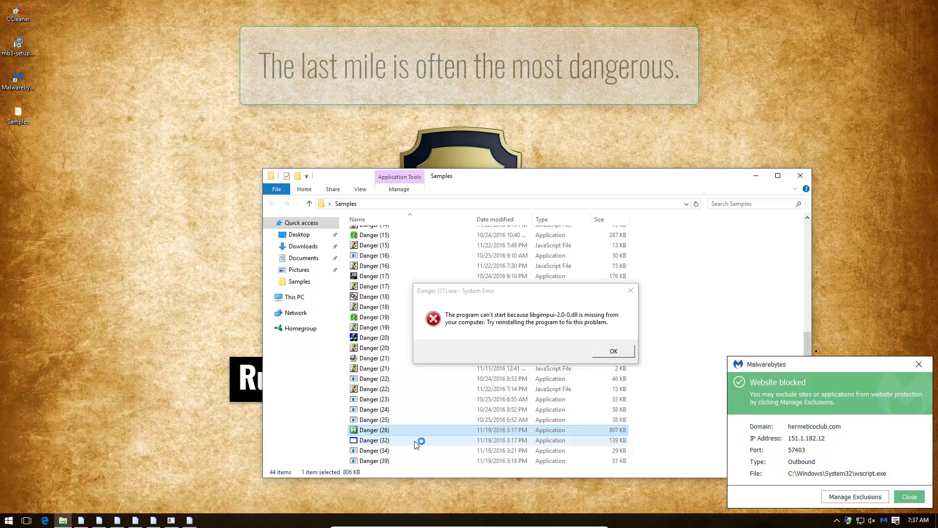
pyautogui.click(909, 498)
pyautogui.doubleClick(374, 440)
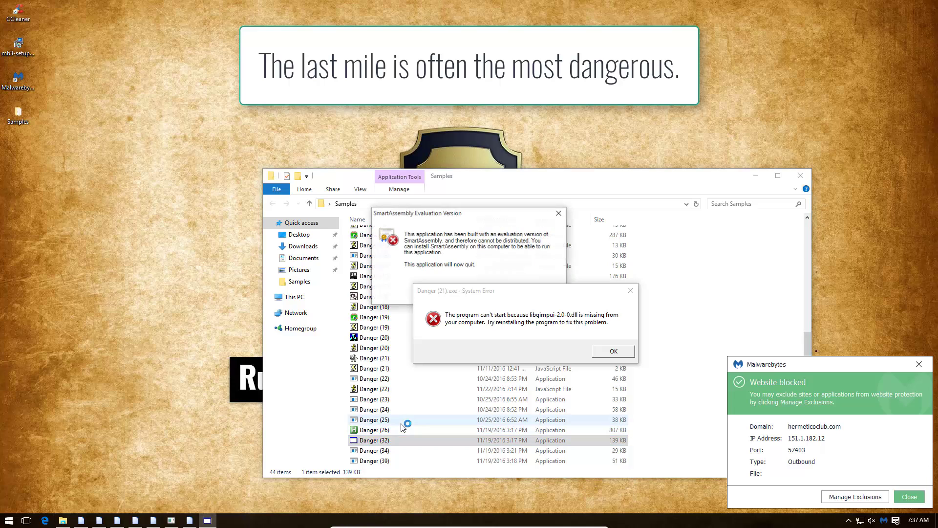
# Dismiss the SmartAssembly evaluation notice, run Danger (34) and close the website-blocked alert.
pyautogui.moveTo(420, 214); pyautogui.dragTo(295, 196)
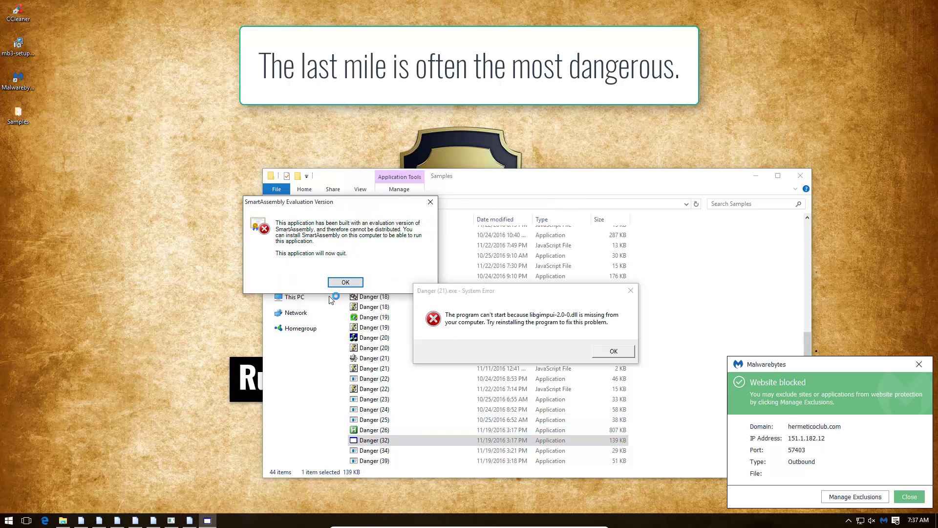
pyautogui.click(337, 280)
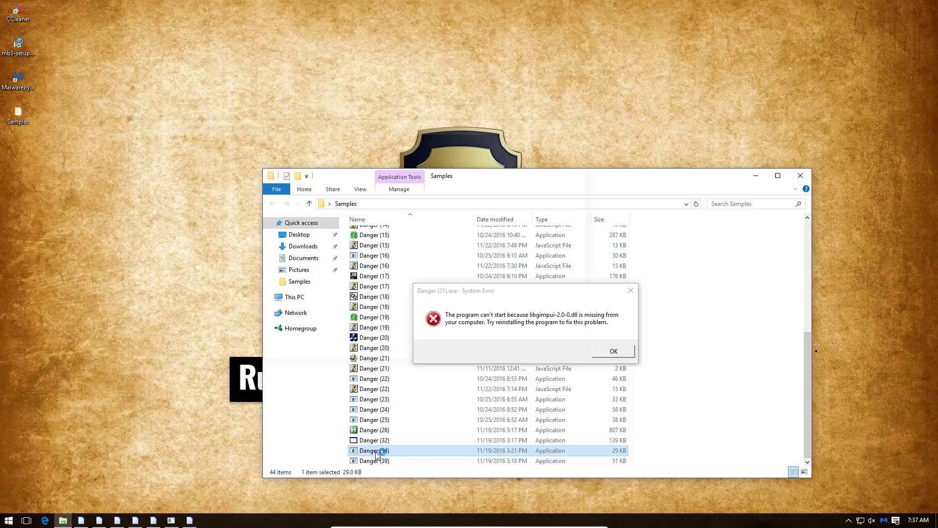
pyautogui.click(378, 450)
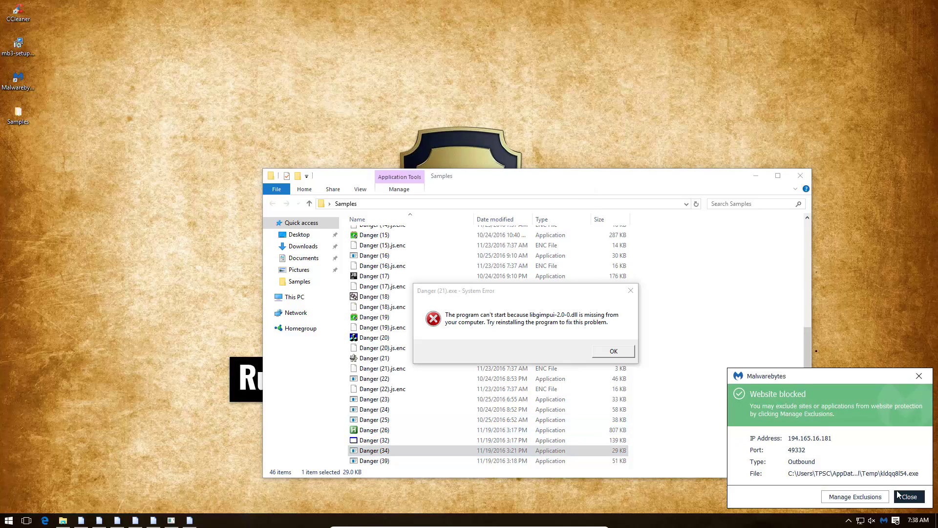
pyautogui.click(902, 497)
# Inspect the encrypted Danger (22).js.enc and Danger (1).js.enc files, then minimize the Samples window.
pyautogui.moveTo(498, 292); pyautogui.dragTo(667, 218)
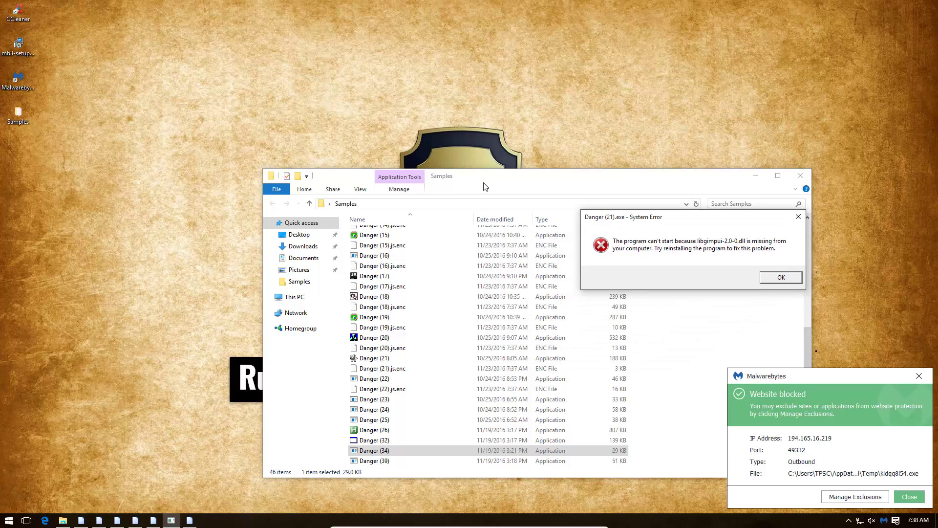
pyautogui.moveTo(466, 179)
pyautogui.mouseDown()
pyautogui.moveTo(388, 156)
pyautogui.moveTo(329, 120)
pyautogui.mouseUp()
pyautogui.click(292, 330)
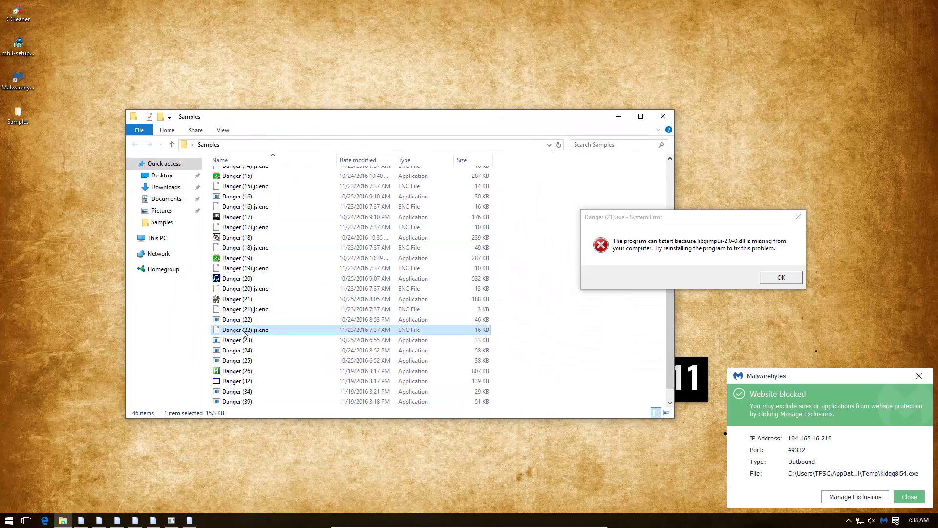
pyautogui.scroll(2, 278, 336)
pyautogui.scroll(5, 279, 327)
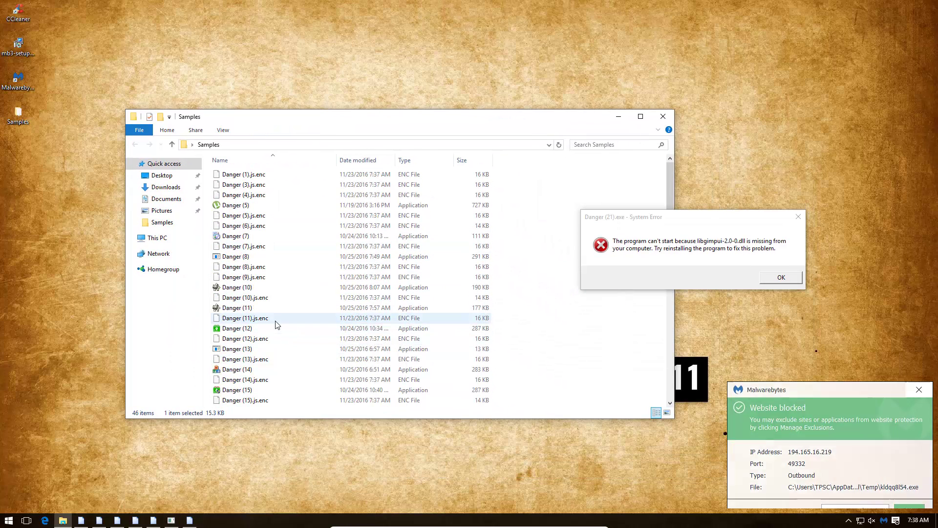
pyautogui.click(264, 176)
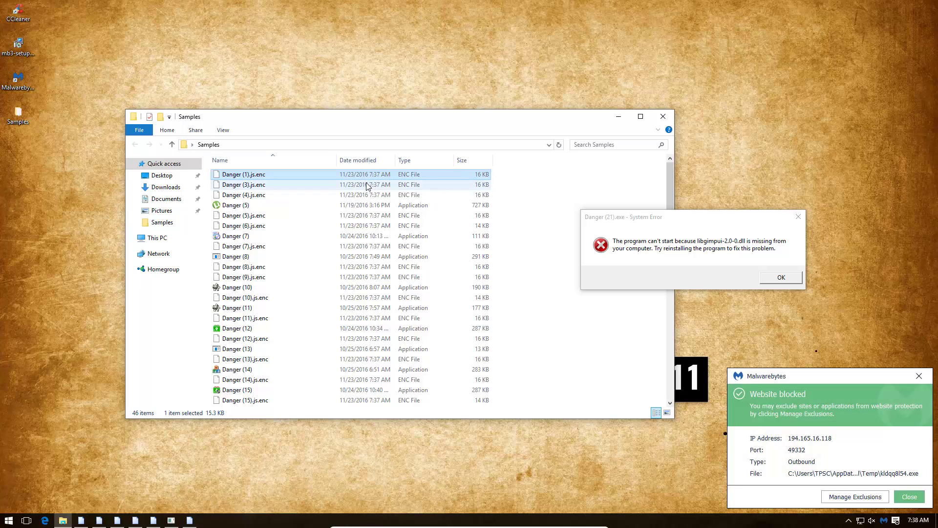
pyautogui.click(62, 519)
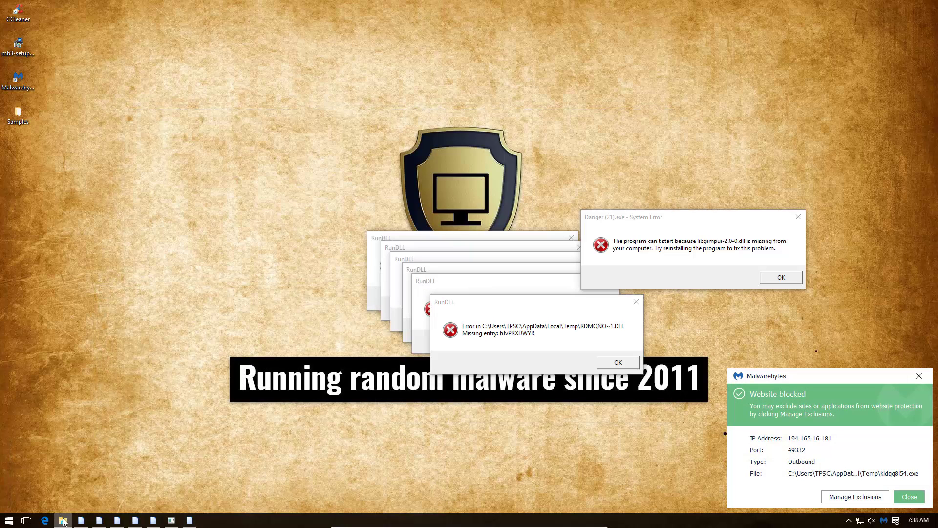
pyautogui.rightClick(63, 520)
# Open a new File Explorer window and close the Pictures folder window.
pyautogui.click(57, 477)
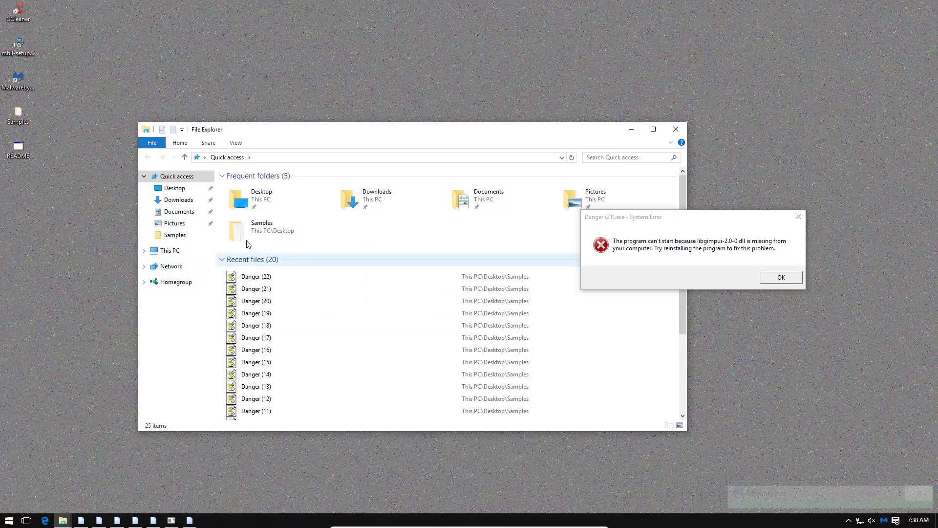
pyautogui.click(597, 192)
pyautogui.doubleClick(597, 192)
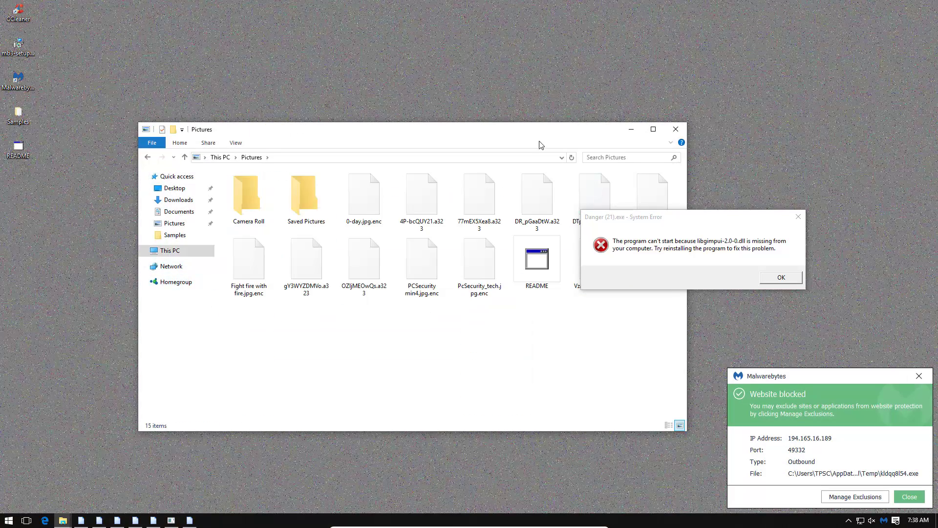
pyautogui.moveTo(538, 144)
pyautogui.mouseDown()
pyautogui.moveTo(313, 305)
pyautogui.moveTo(459, 199)
pyautogui.mouseUp()
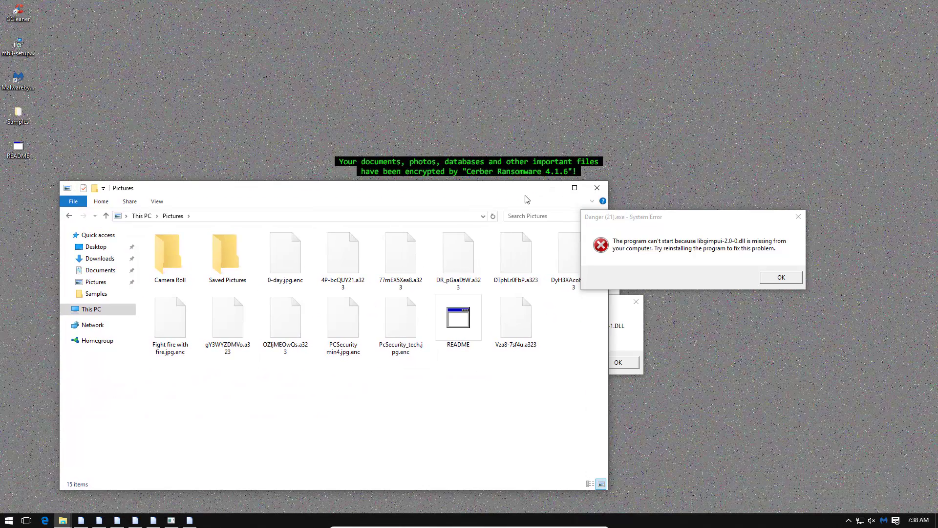
pyautogui.click(597, 188)
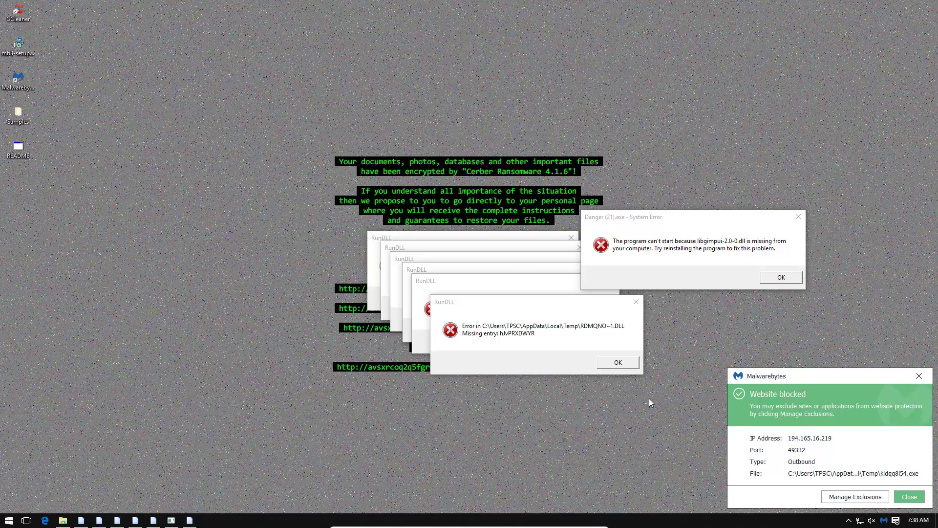
# Bring back the Samples folder and dismiss the repeated website-blocked notifications.
pyautogui.click(64, 520)
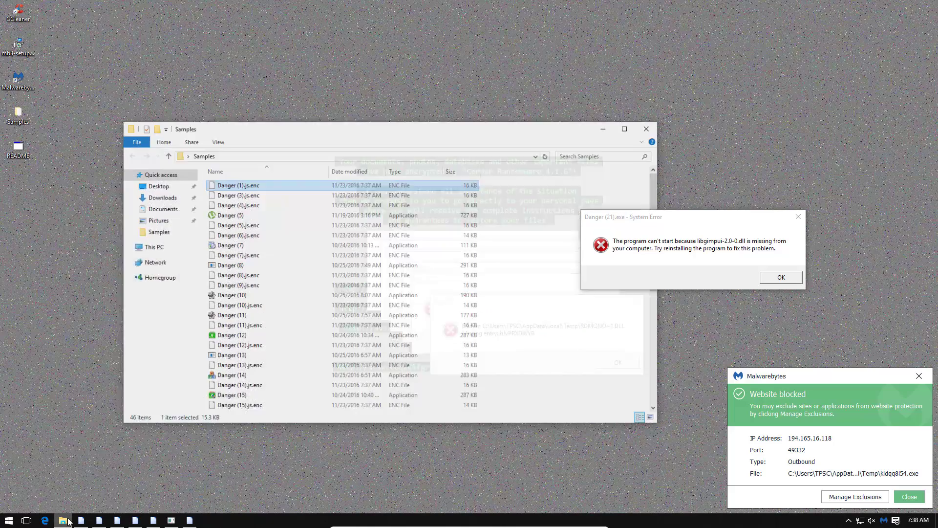
pyautogui.scroll(-5, 271, 393)
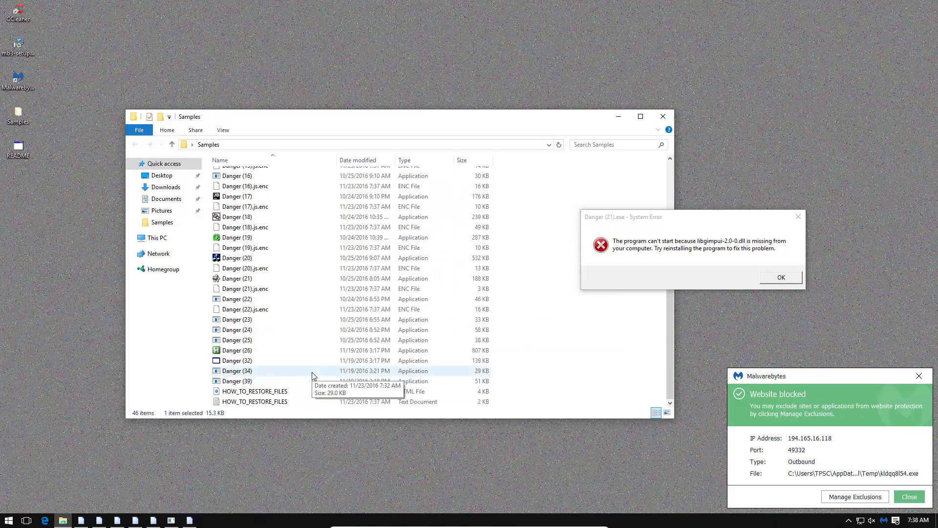
pyautogui.click(919, 375)
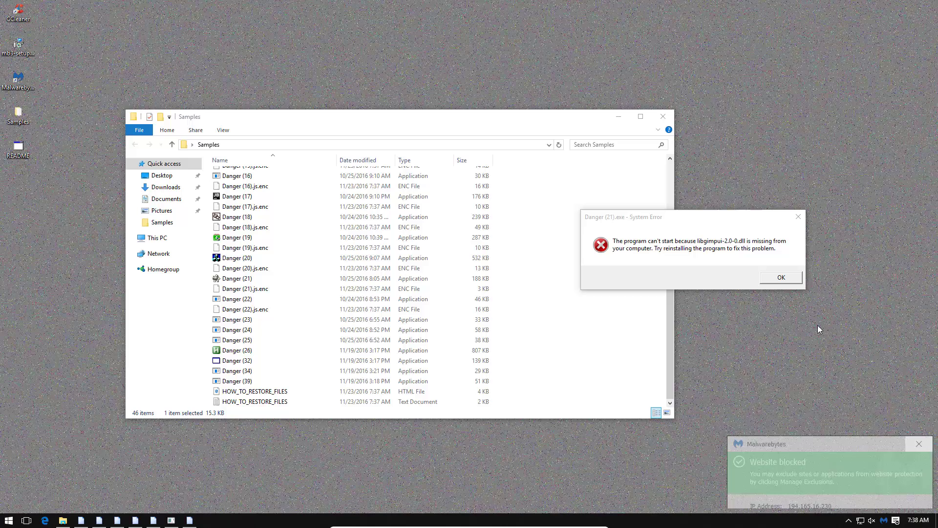
pyautogui.click(900, 493)
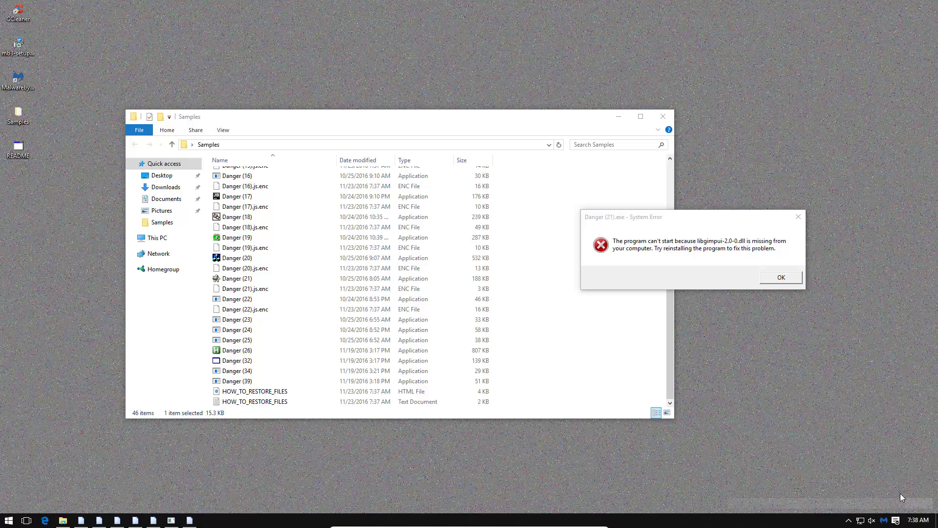
pyautogui.click(900, 494)
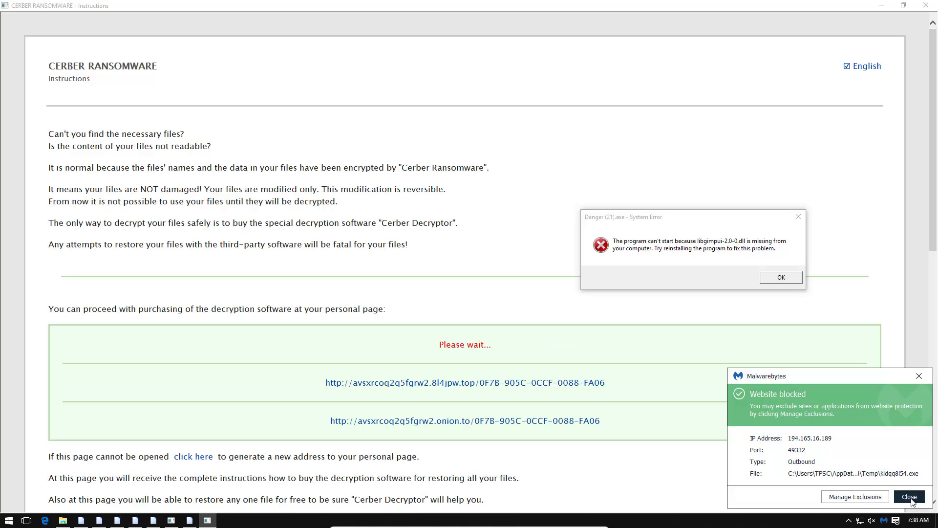
# Restore down the Cerber instructions window, dismiss the libgimpui and mfc110.dll errors, and move it aside.
pyautogui.click(909, 498)
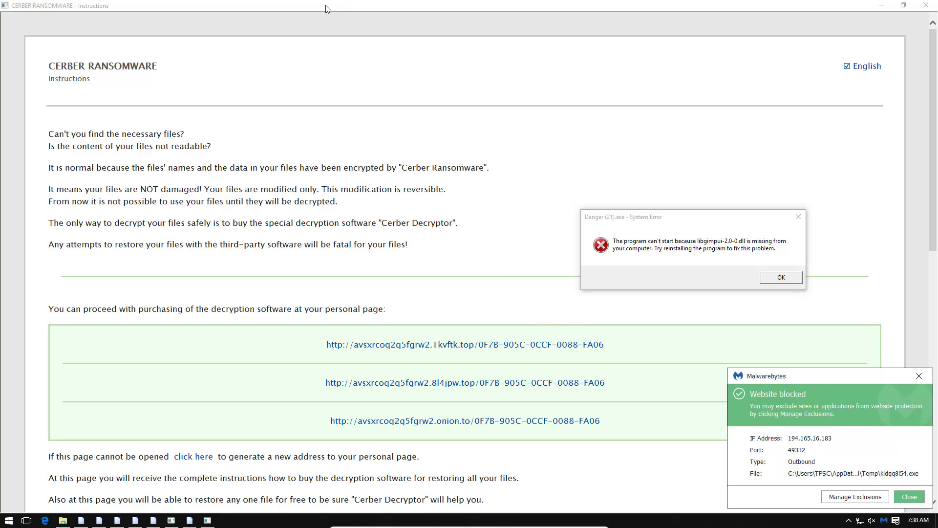
pyautogui.moveTo(328, 9); pyautogui.dragTo(348, 19)
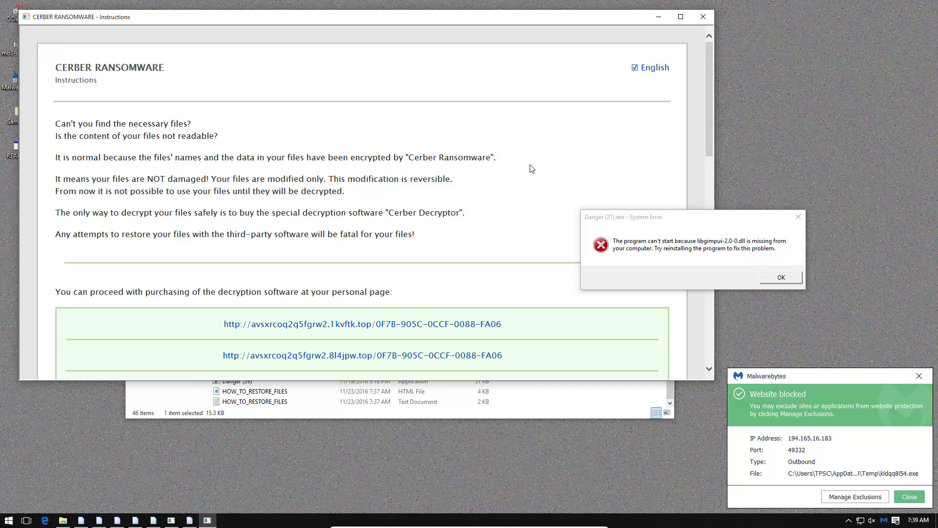
pyautogui.click(772, 282)
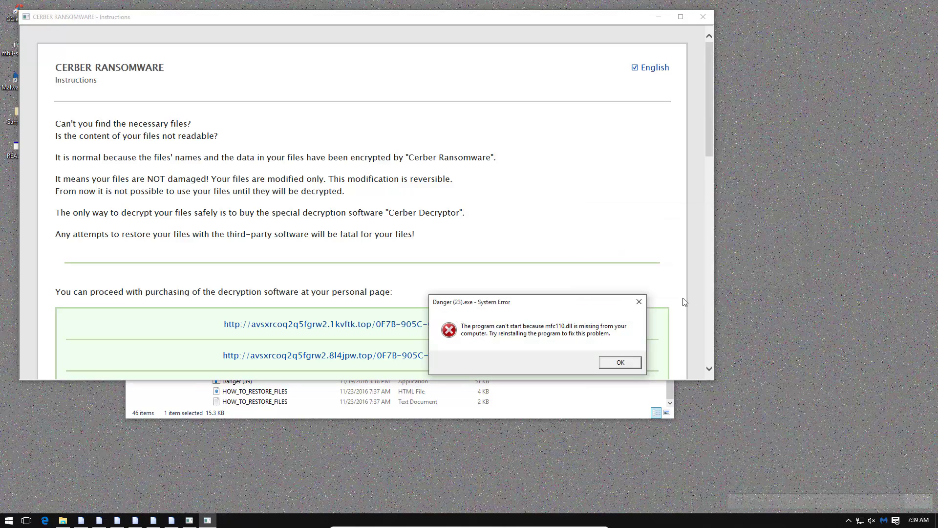
pyautogui.click(621, 363)
pyautogui.click(621, 363)
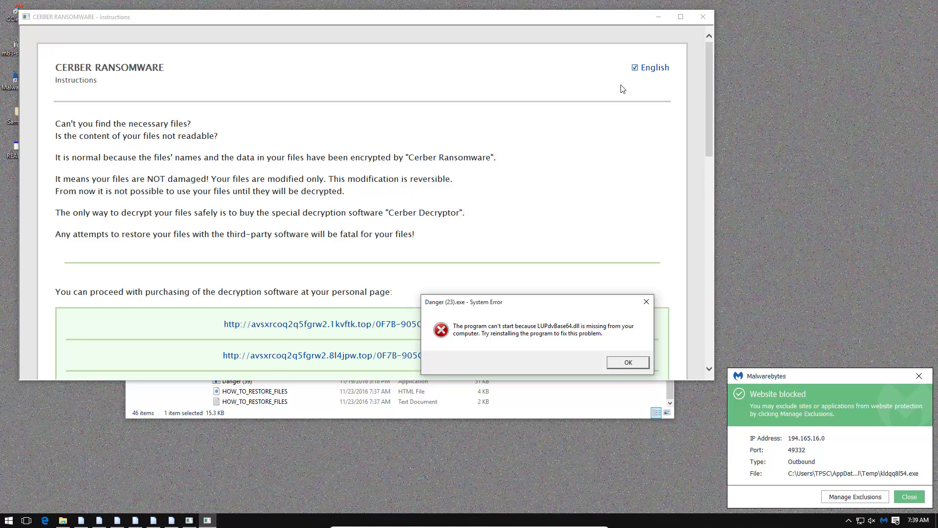
pyautogui.moveTo(550, 21); pyautogui.dragTo(652, 65)
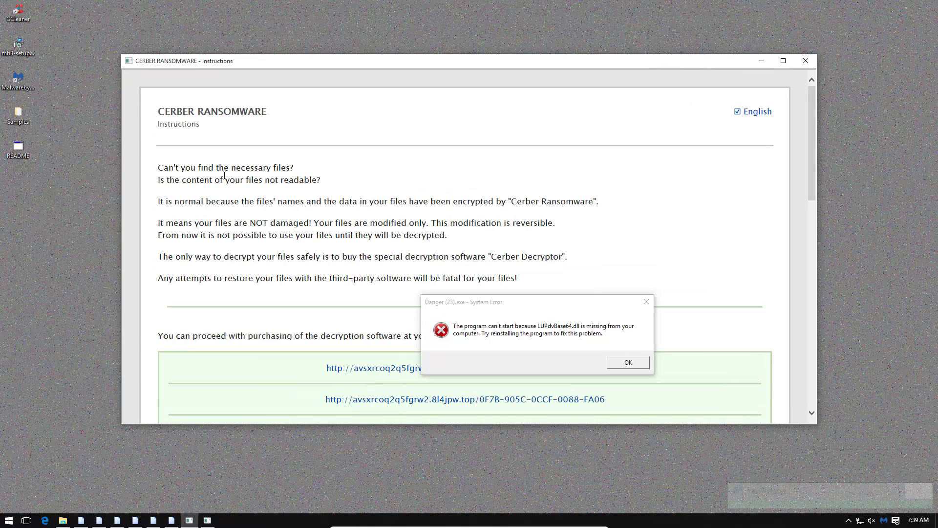
pyautogui.scroll(-4, 297, 194)
pyautogui.scroll(-3, 297, 194)
pyautogui.scroll(-2, 298, 198)
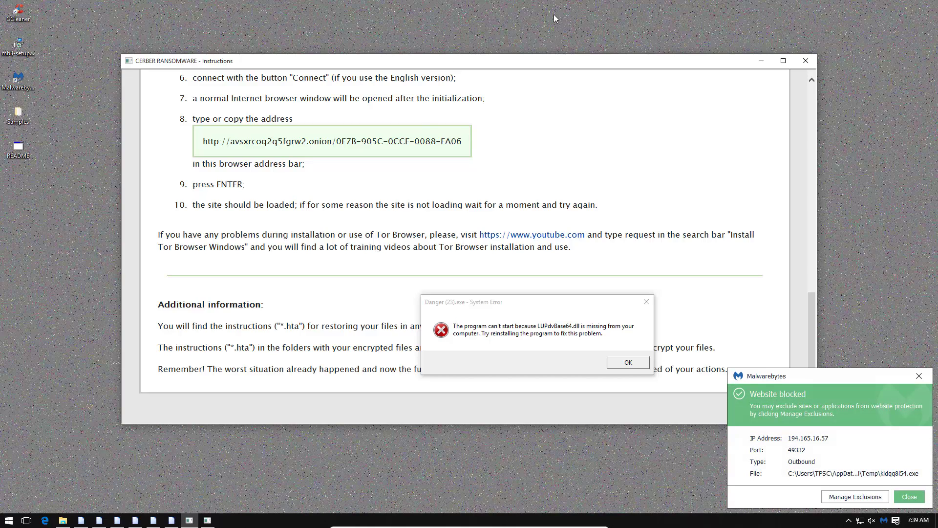
# Close the Cerber instructions window and drag the Malwarebytes Premium dashboard into view.
pyautogui.click(810, 64)
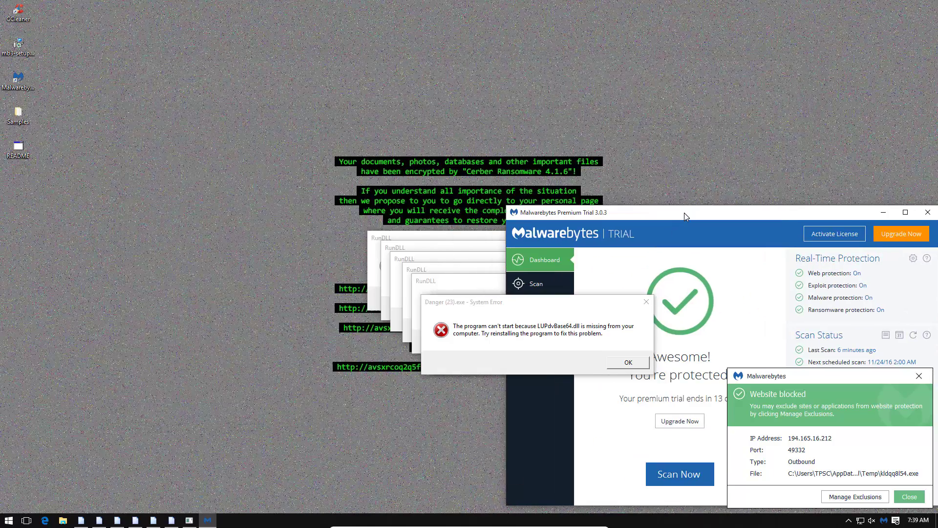
pyautogui.moveTo(684, 213)
pyautogui.mouseDown()
pyautogui.moveTo(473, 105)
pyautogui.moveTo(340, 90)
pyautogui.mouseUp()
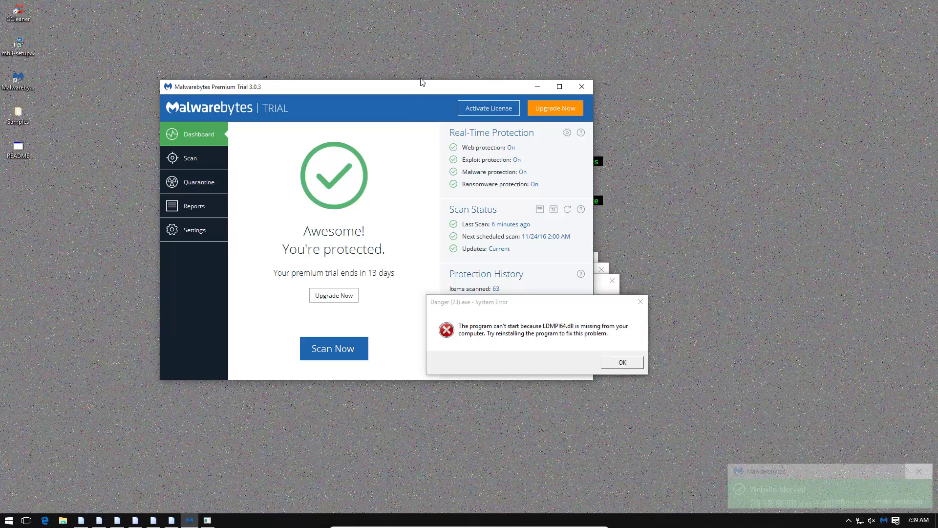
pyautogui.moveTo(413, 87); pyautogui.dragTo(314, 182)
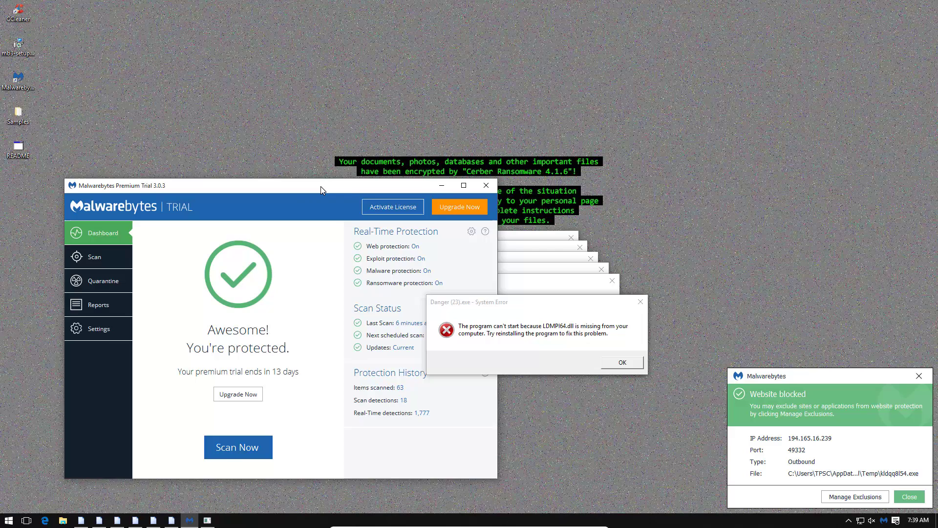
pyautogui.moveTo(316, 185); pyautogui.dragTo(303, 198)
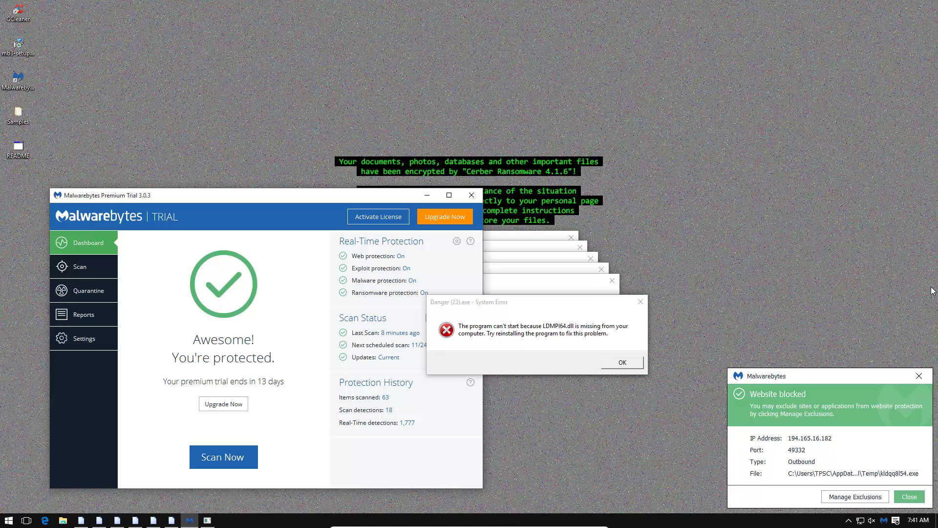
pyautogui.moveTo(324, 198)
pyautogui.mouseDown()
pyautogui.moveTo(296, 250)
pyautogui.moveTo(292, 285)
pyautogui.moveTo(243, 325)
pyautogui.moveTo(304, 261)
pyautogui.moveTo(478, 213)
pyautogui.moveTo(541, 119)
pyautogui.mouseUp()
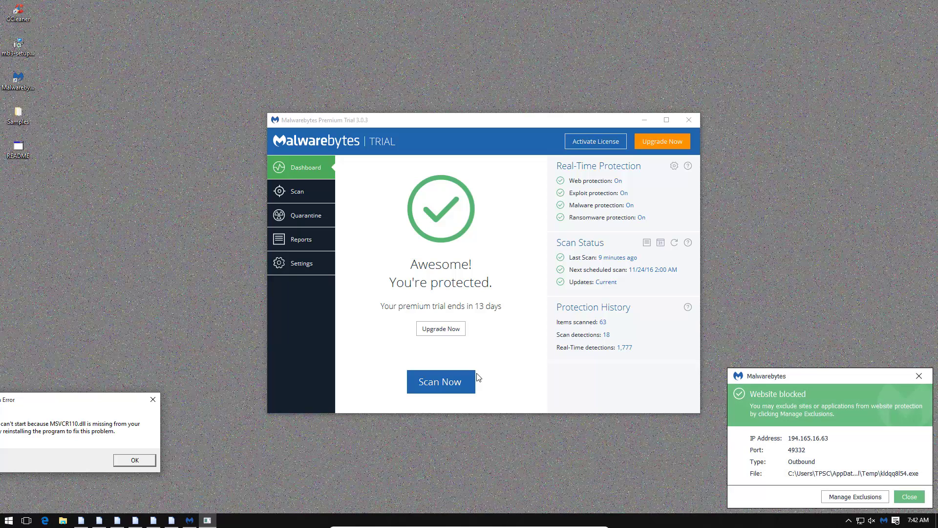
# Review the real-time protection settings and anti-exploit Advanced Memory Protection options, then close them.
pyautogui.click(303, 266)
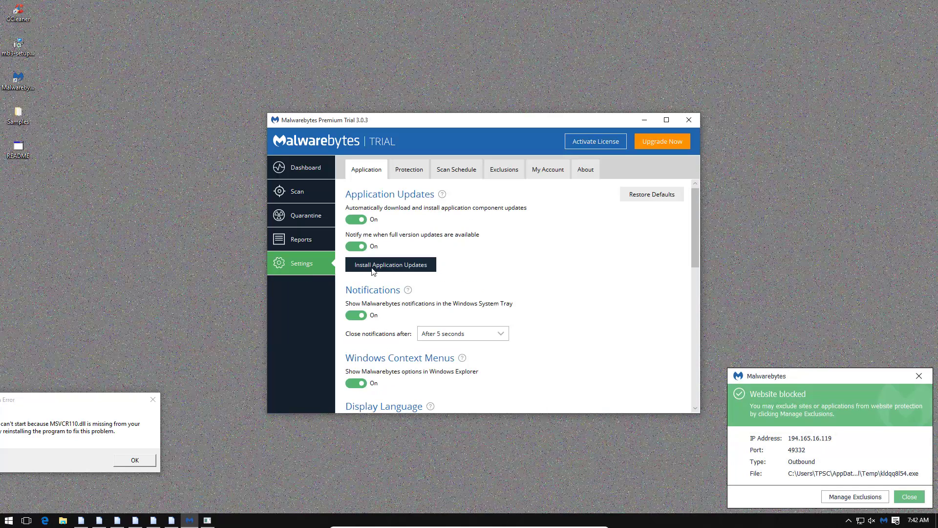
pyautogui.click(411, 172)
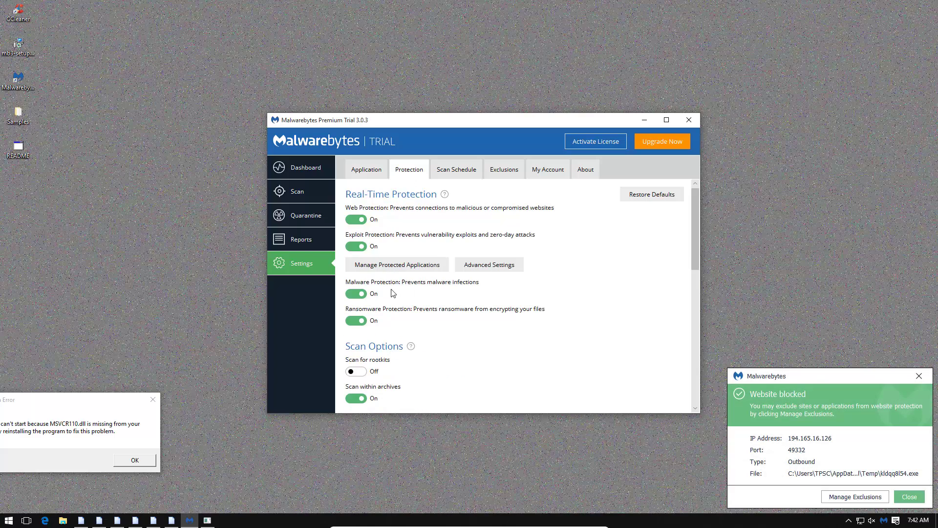
pyautogui.scroll(-1, 395, 308)
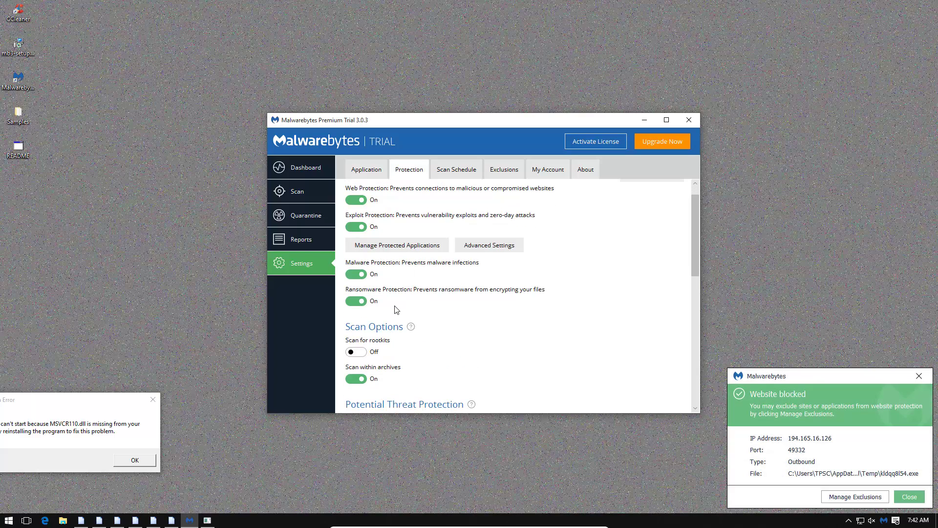
pyautogui.scroll(1, 395, 309)
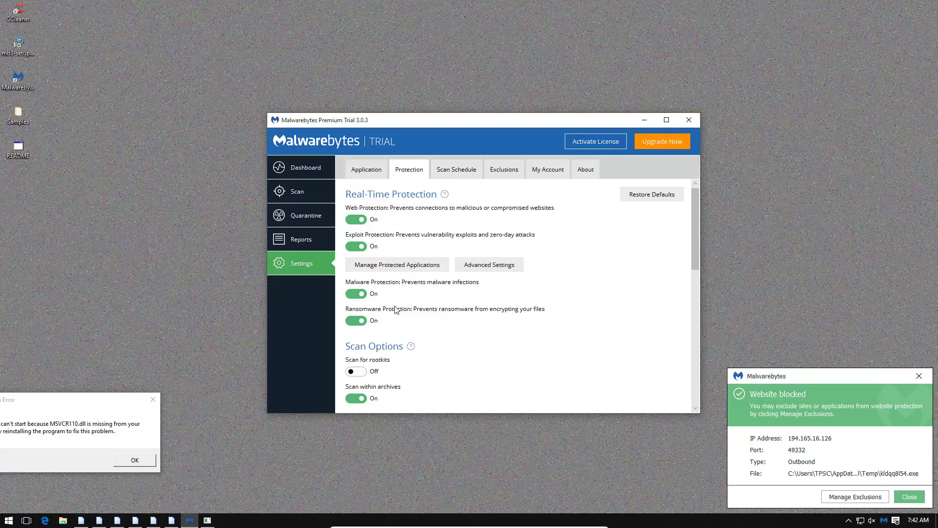
pyautogui.click(470, 267)
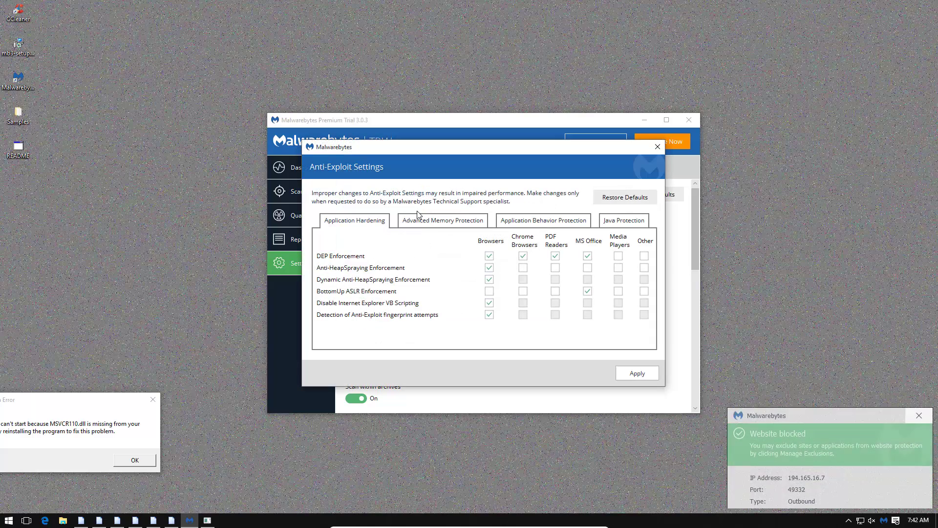
pyautogui.click(457, 223)
pyautogui.press('Escape')
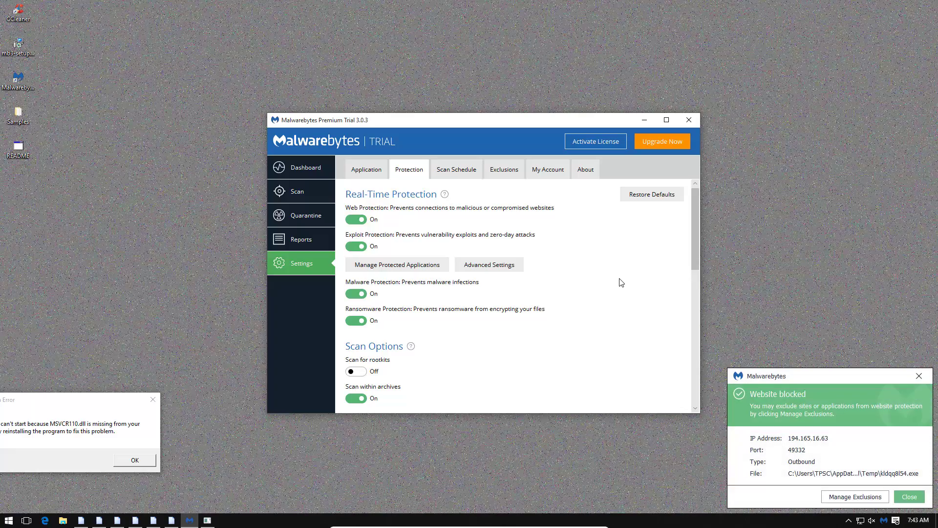
# Return to the Dashboard and close the Malwarebytes Premium window.
pyautogui.click(305, 167)
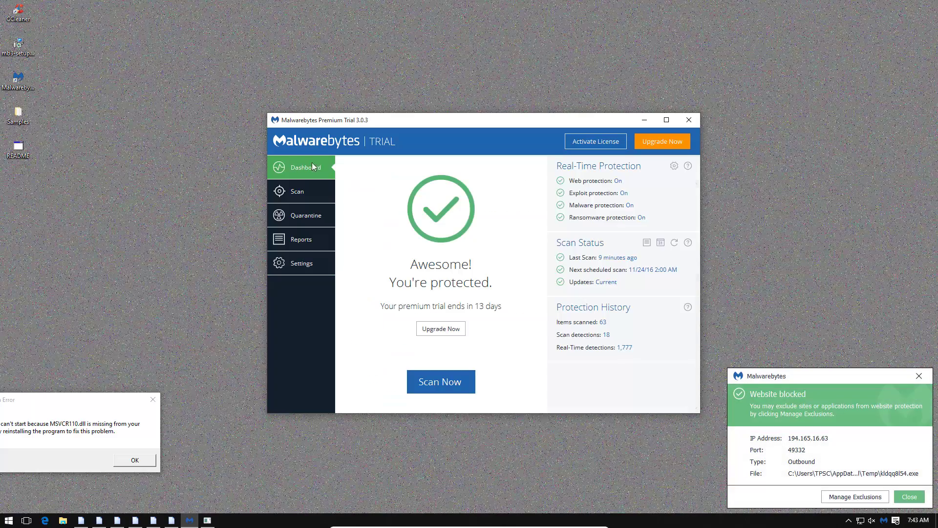
pyautogui.click(696, 123)
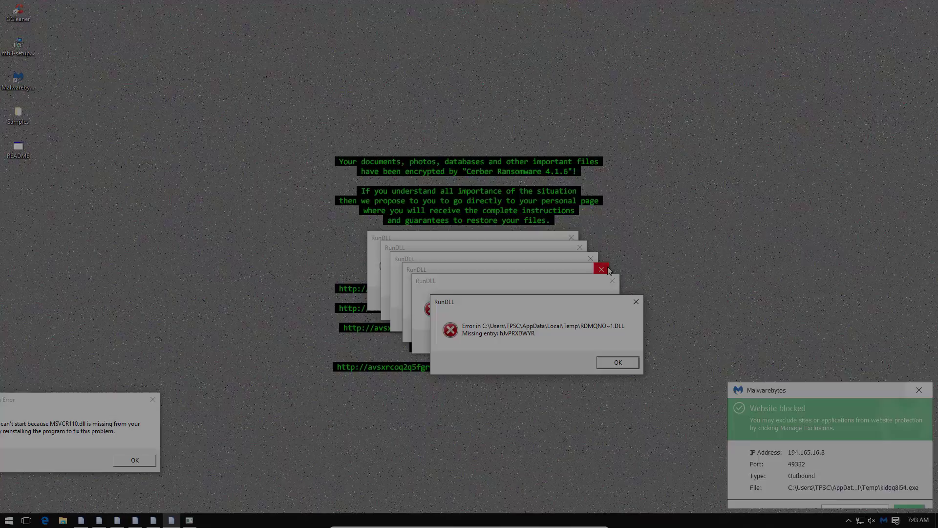